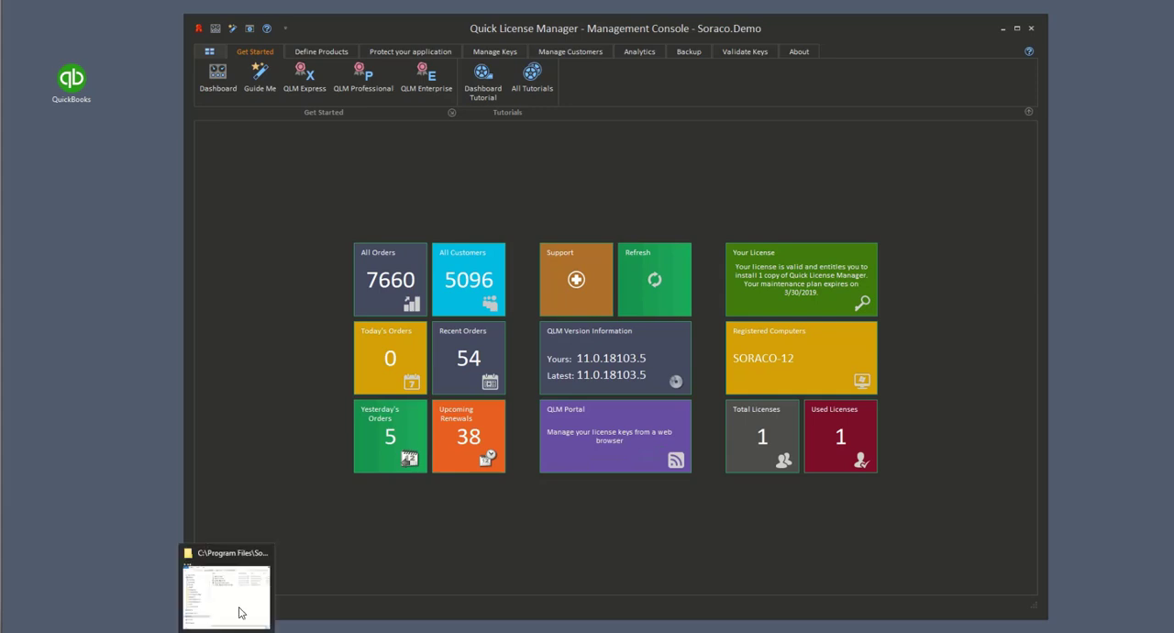
Step: Widen the QlmQuickBooksService folder window and open the QlmQuickBooks.pdf guide from it
click(241, 612)
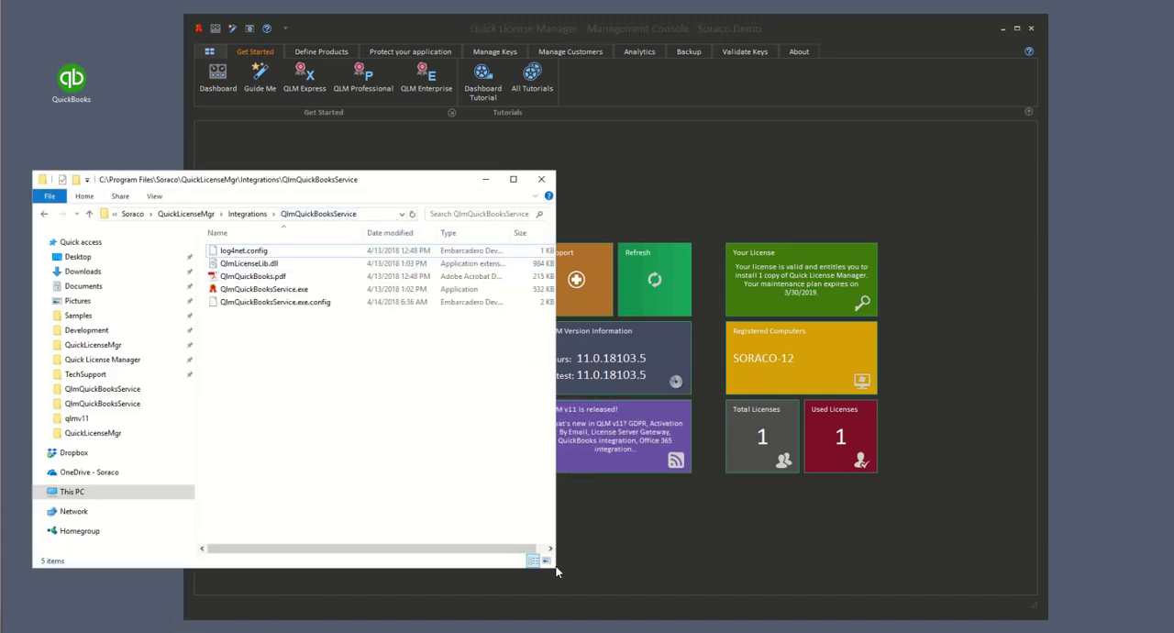
drag(555, 571, 792, 567)
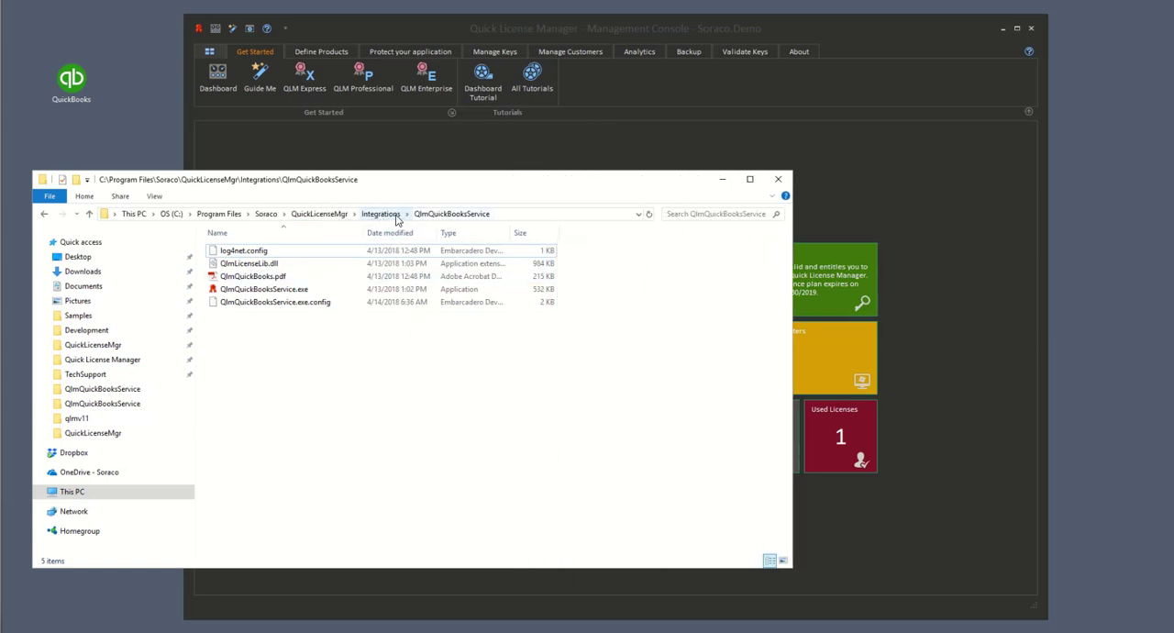
click(540, 220)
click(280, 278)
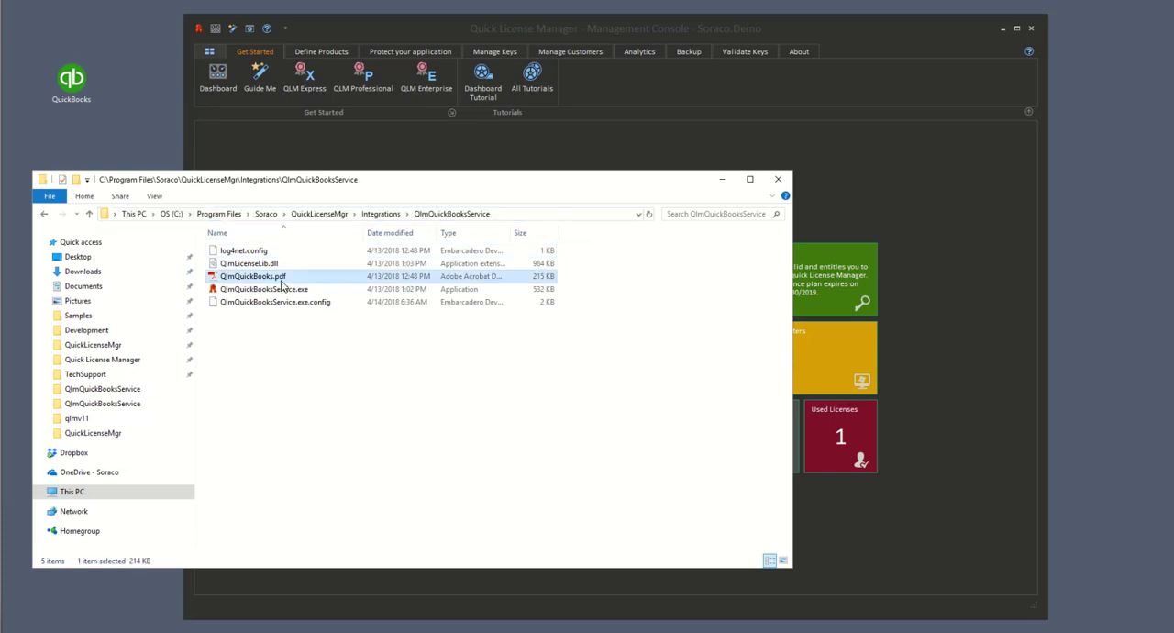
double_click(282, 277)
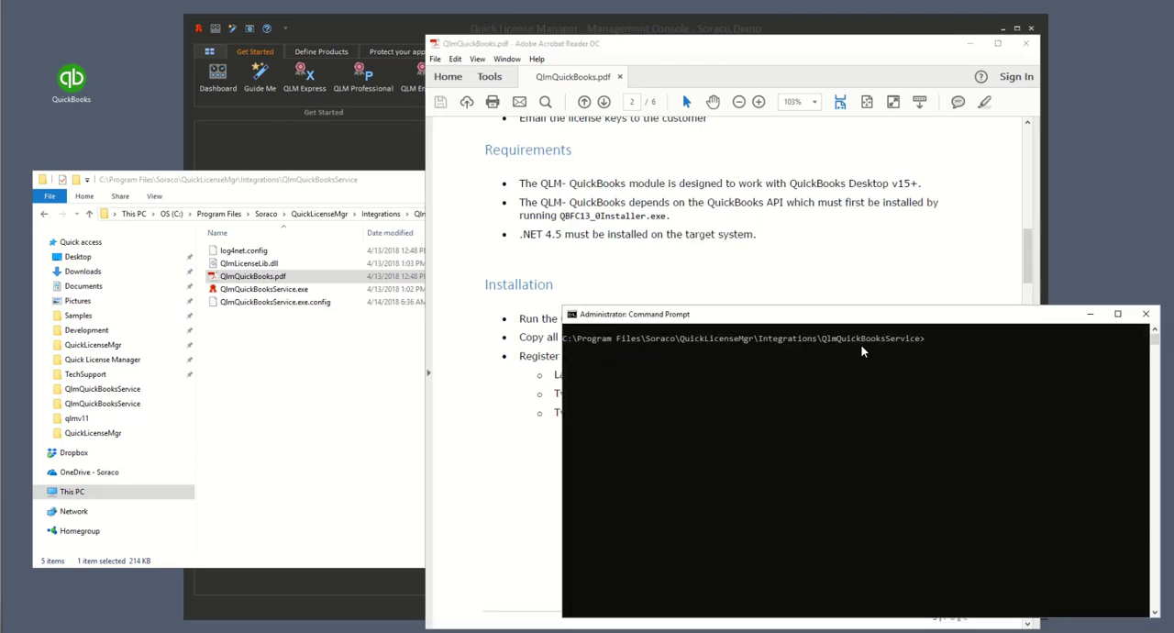
Step: Register the integration from the command prompt by running QlmQuickBooksService.exe with the -regserver option
text(qlmquickbookss)
key(Tab)
click(983, 356)
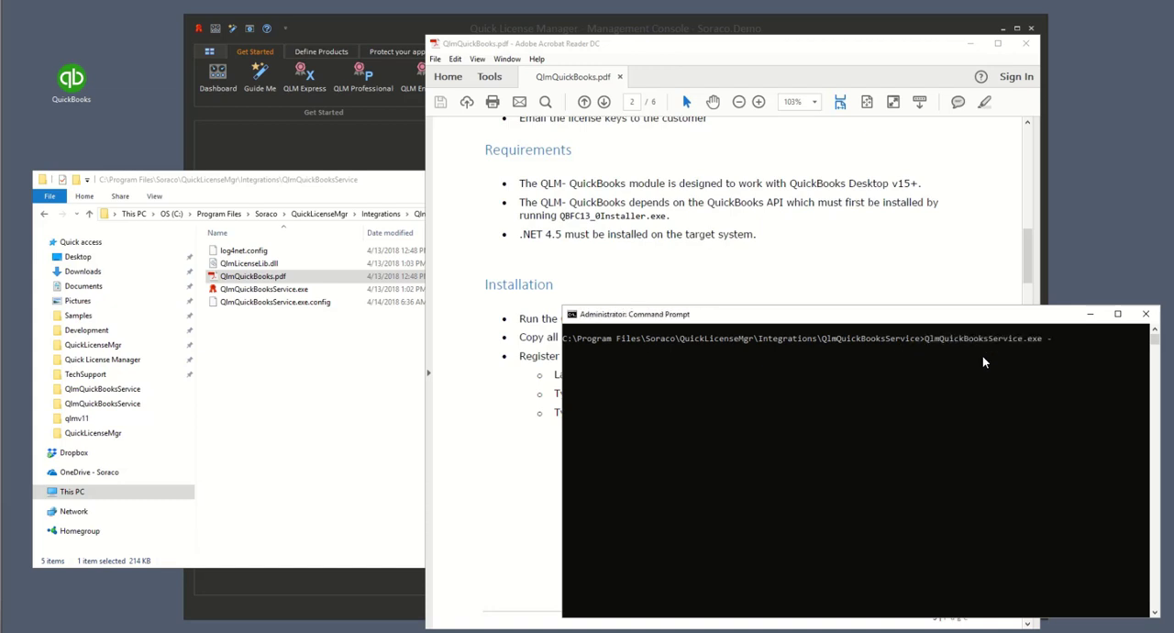
text(-regserver)
key(Return)
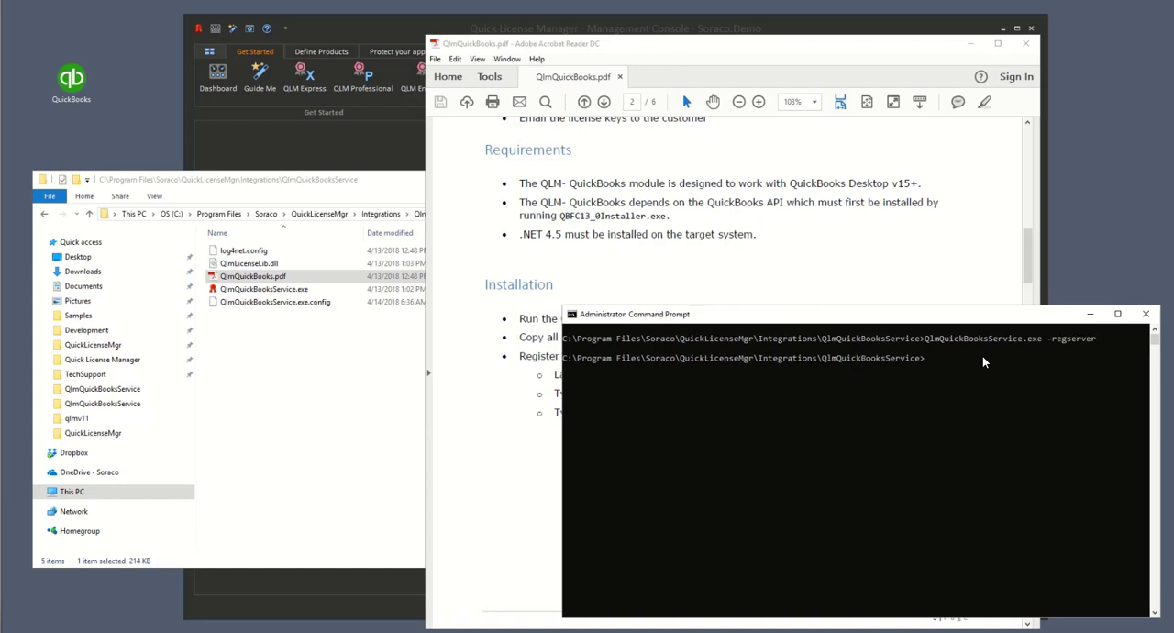
Step: Rerun QlmQuickBooksService.exe in the command prompt with the -d option in place of -regserver
key(Up)
key(BackSpace)
key(BackSpace)
key(BackSpace)
key(BackSpace)
key(BackSpace)
key(BackSpace)
key(BackSpace)
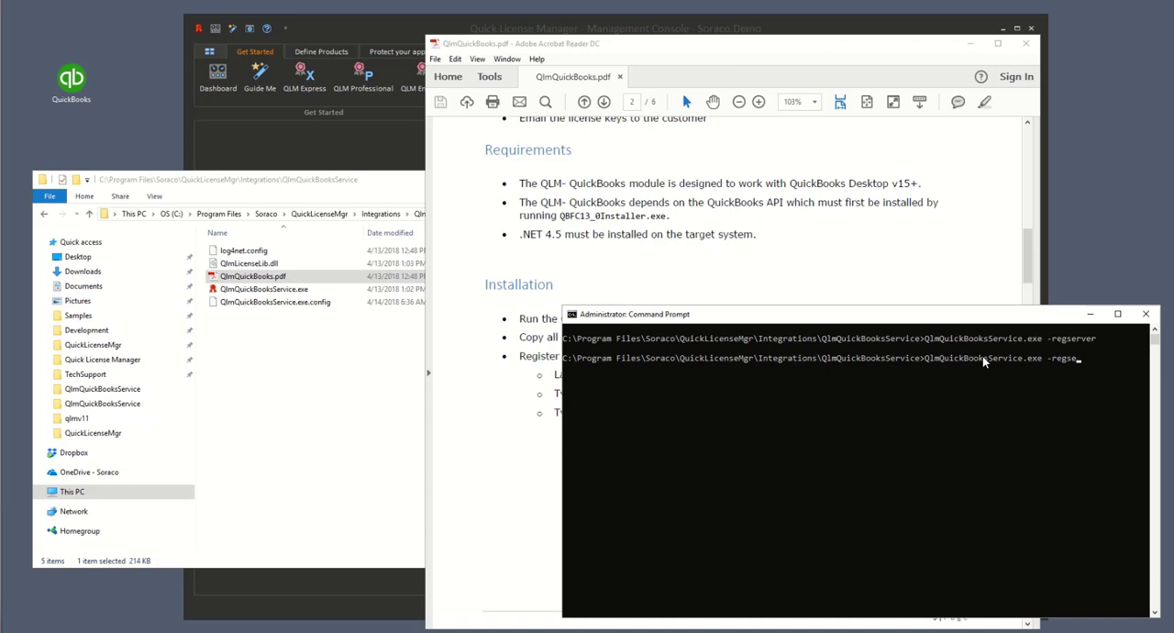
key(BackSpace)
text(d)
key(Return)
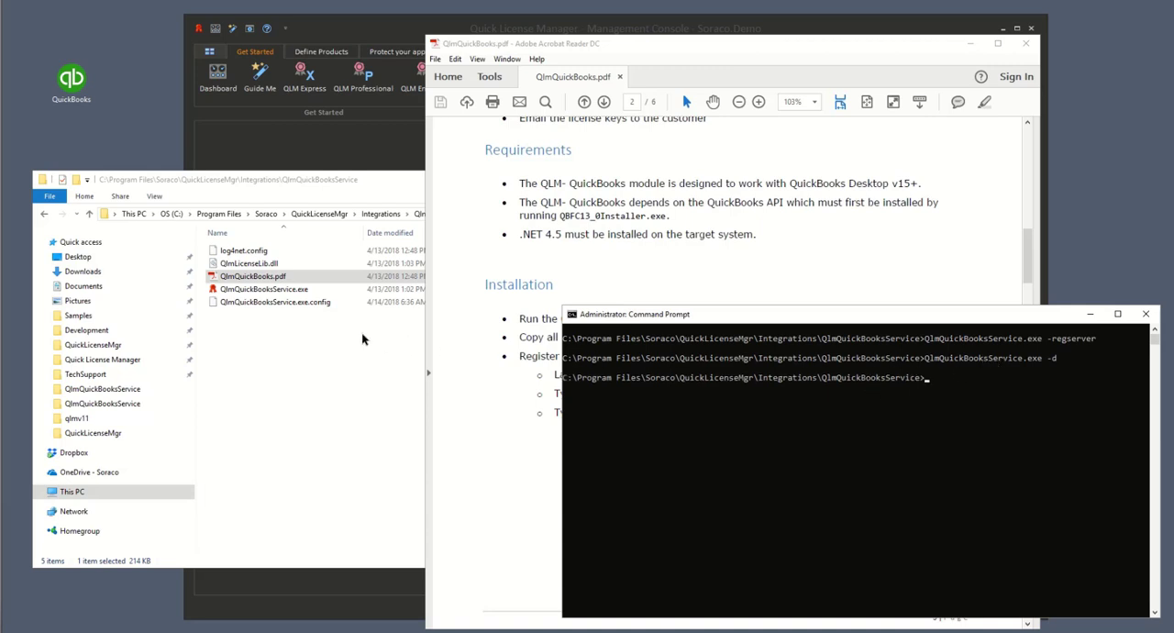
Step: Open QlmQuickBooksService.exe.config in Notepad++, examine the serviceURL value, and close the editor
click(319, 303)
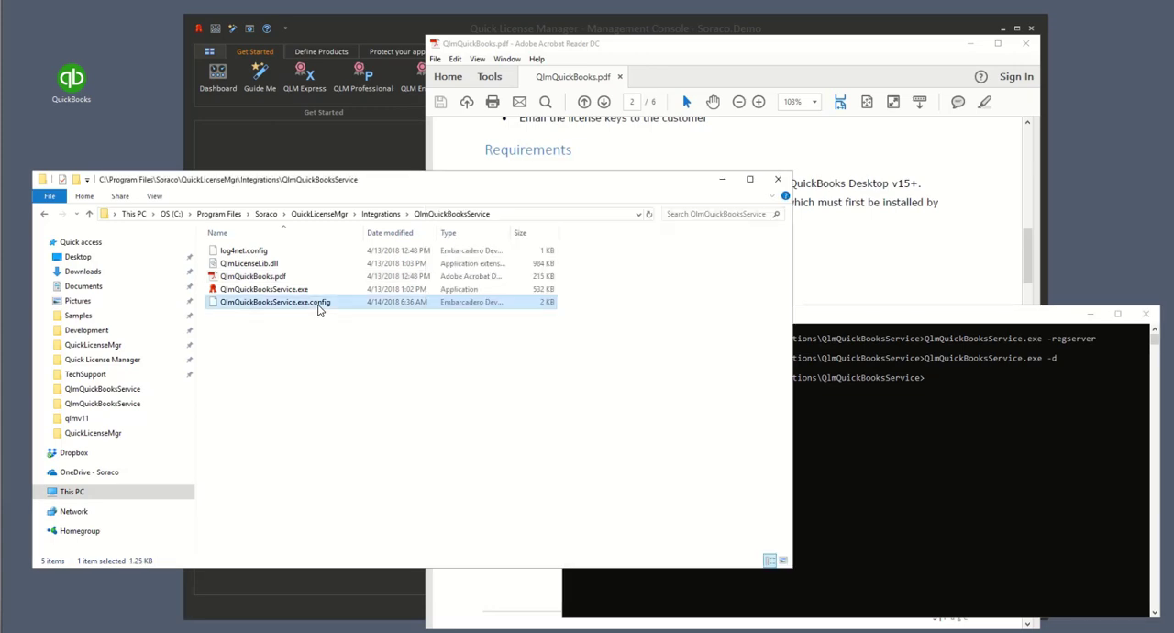
right_click(319, 310)
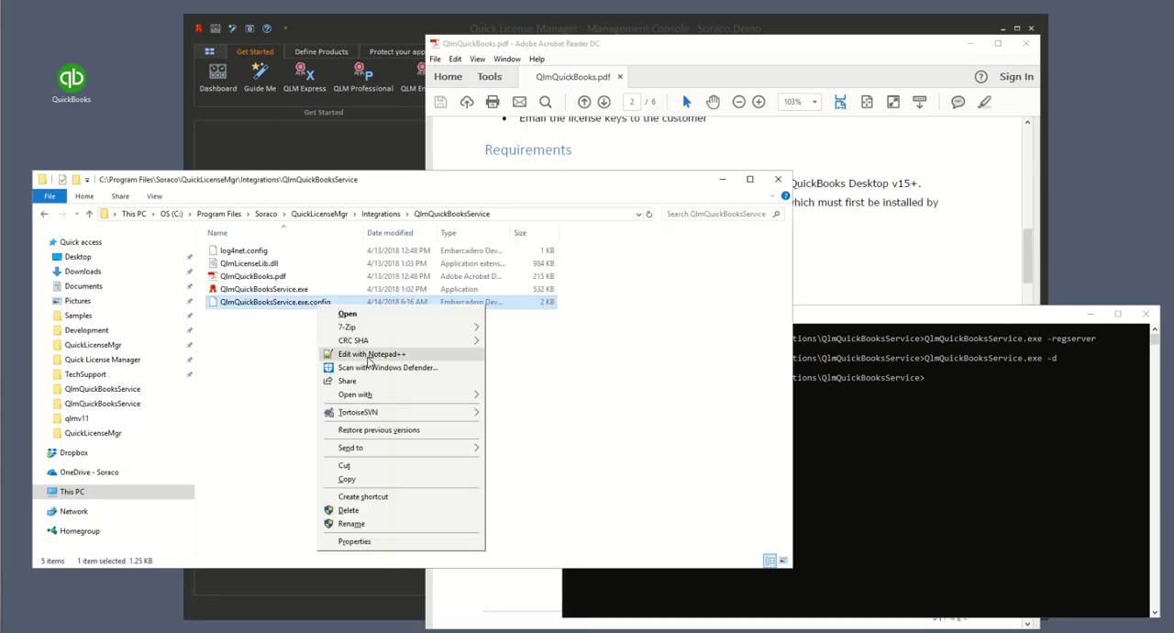
click(369, 355)
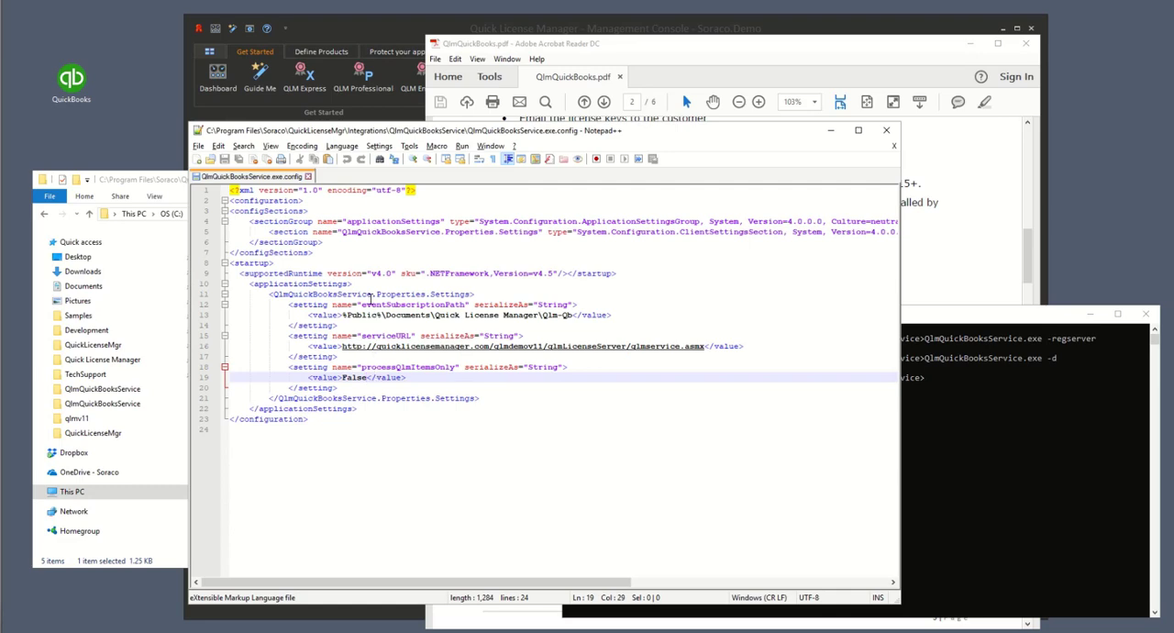
drag(342, 346, 705, 346)
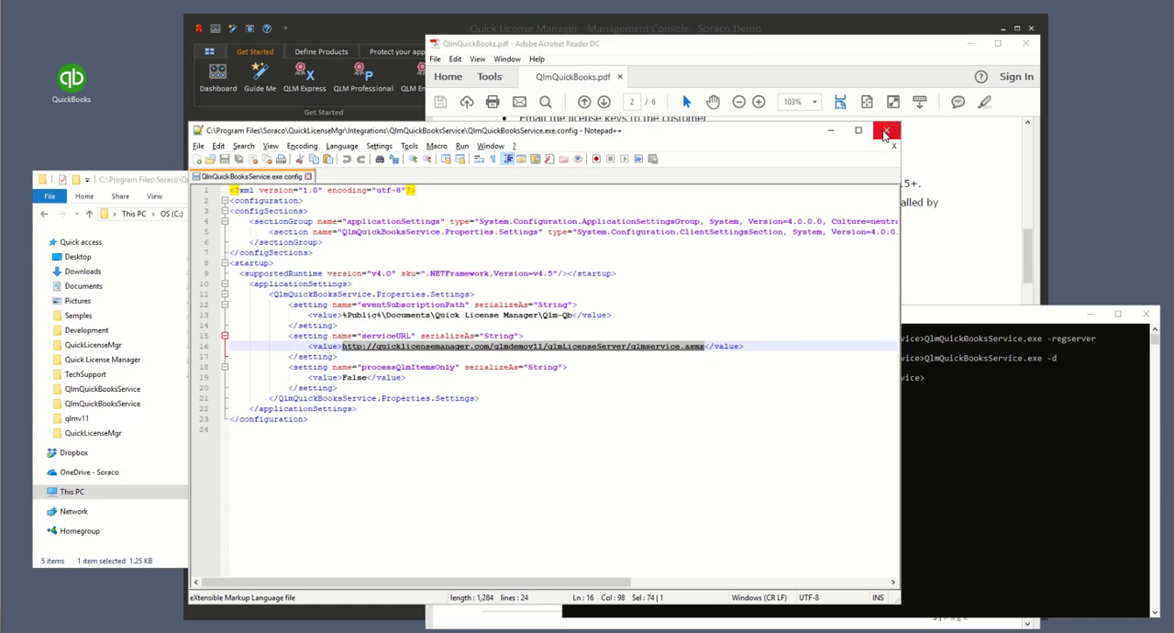
click(886, 130)
Step: Minimize the folder, PDF guide and command prompt windows
click(724, 181)
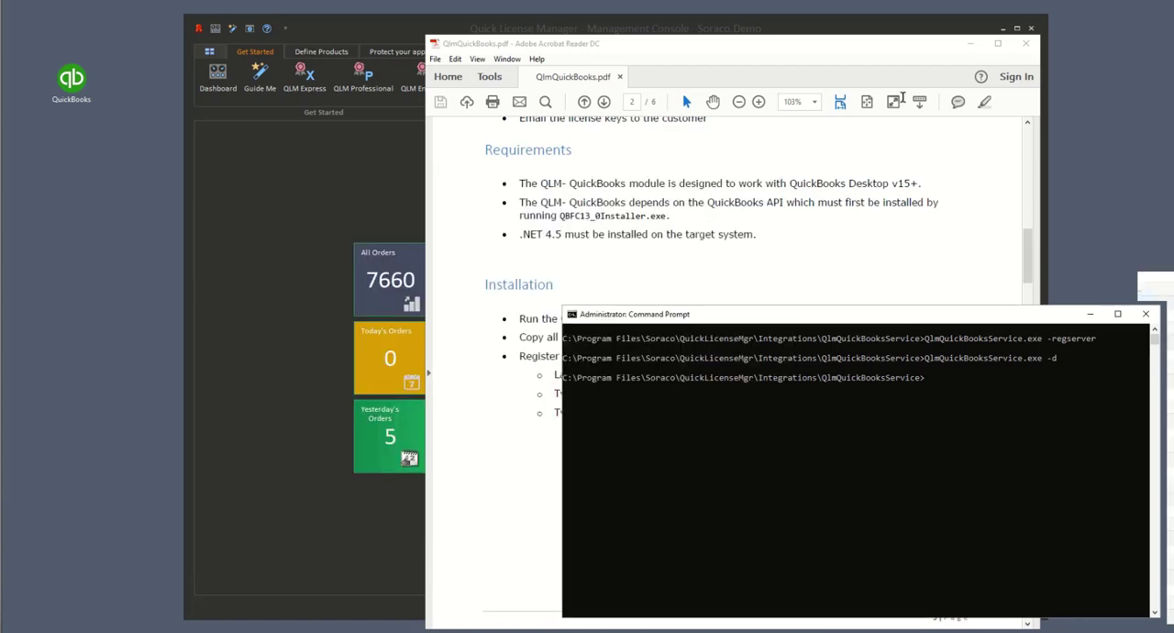
click(968, 47)
click(969, 43)
click(1090, 313)
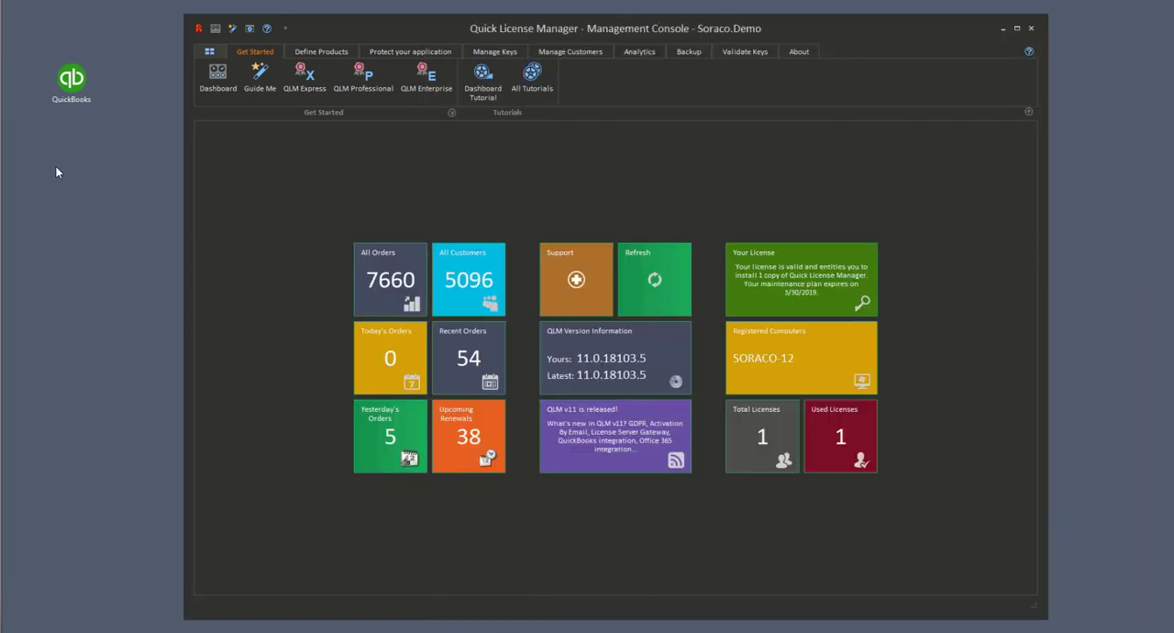
Step: Launch QuickBooks and always allow QuickLicenseManager to access the Soraco company file, even when QuickBooks is not running
right_click(72, 81)
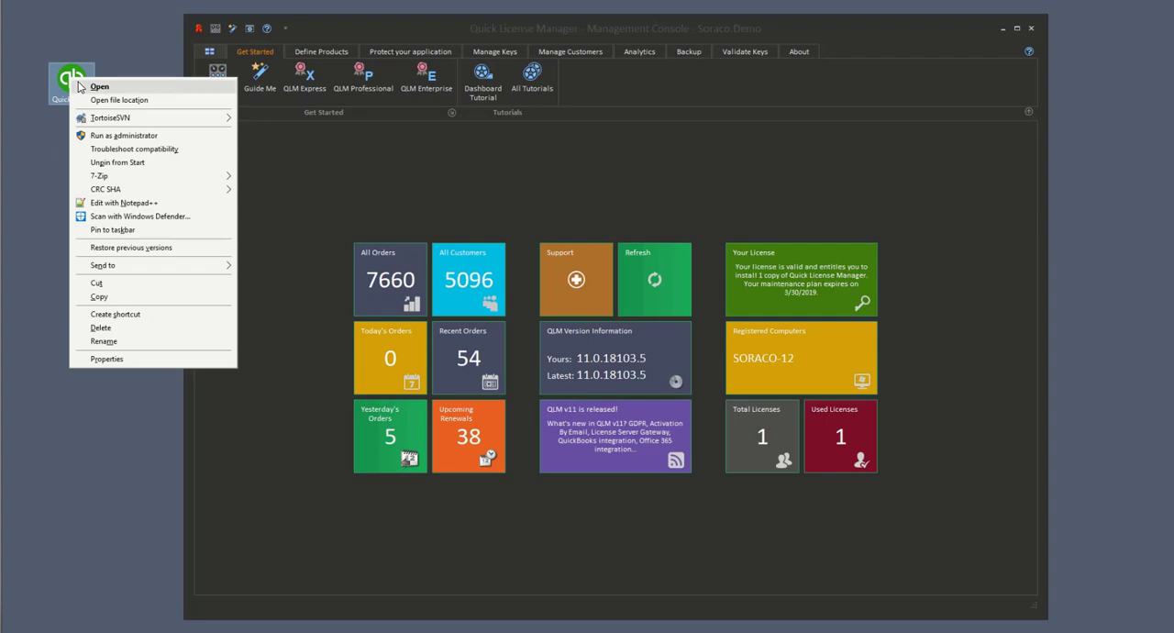
click(79, 86)
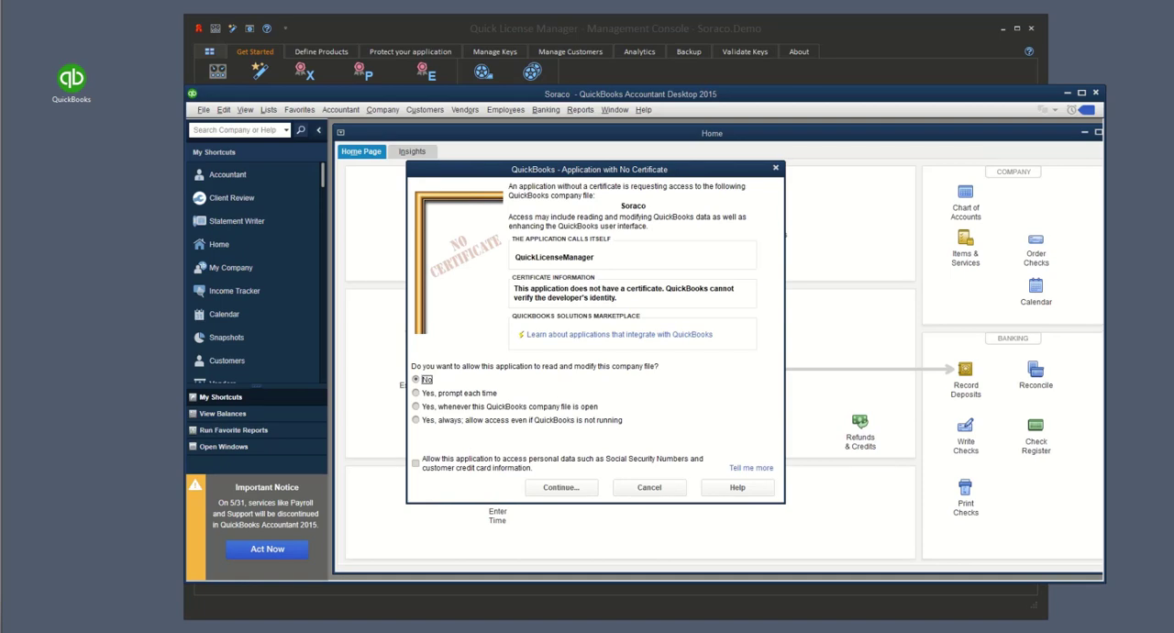
click(442, 421)
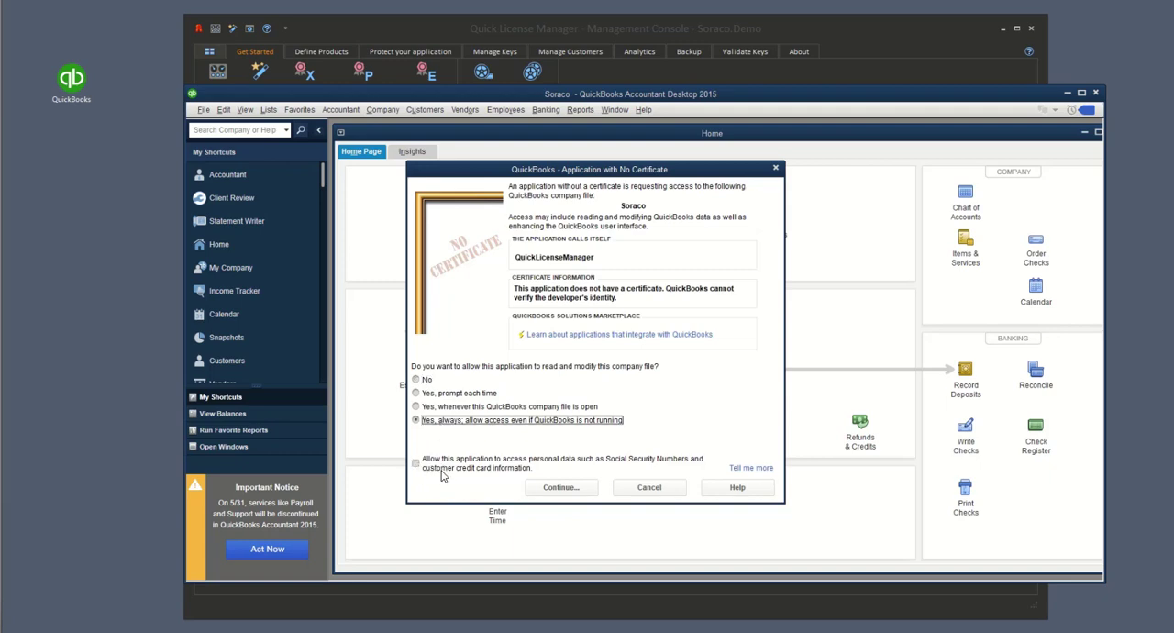
click(557, 490)
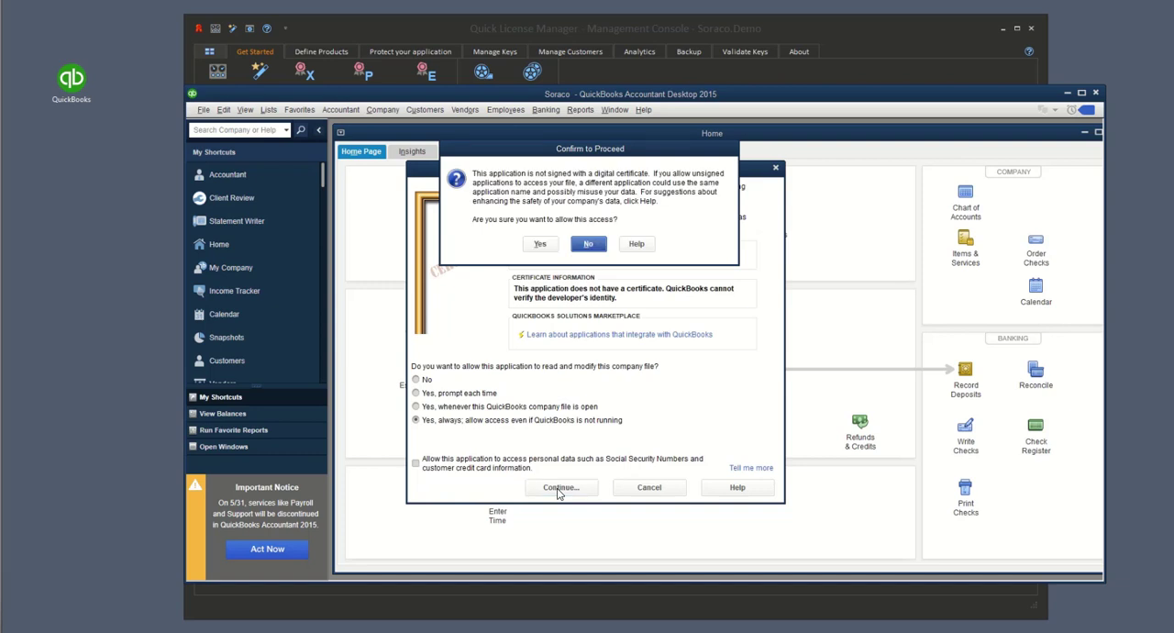
click(541, 244)
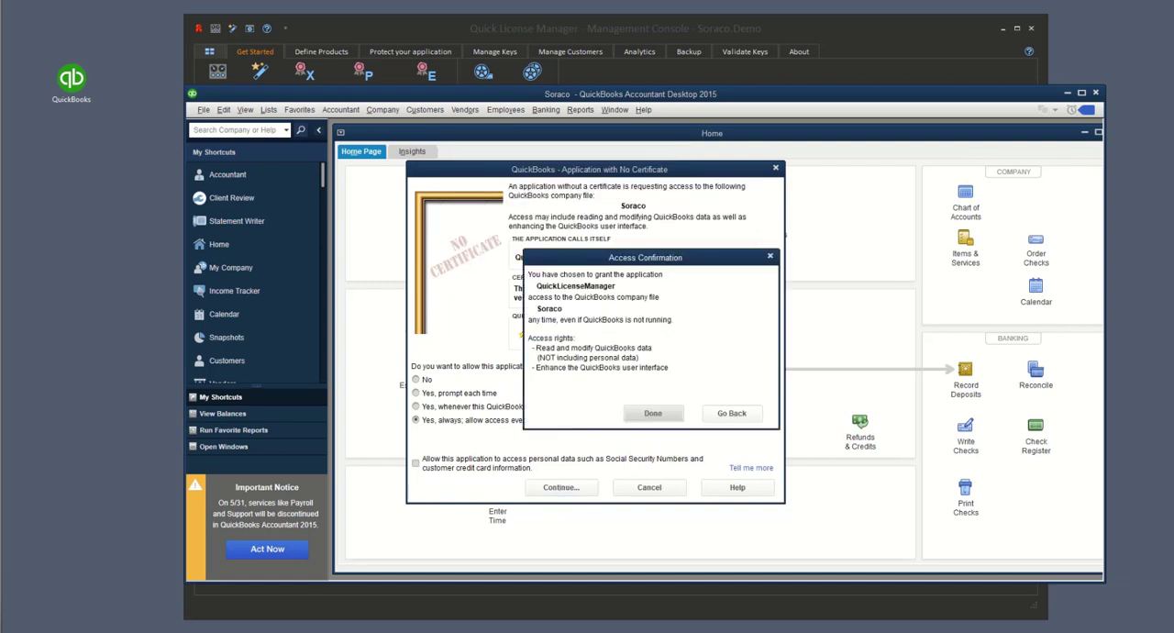
click(652, 414)
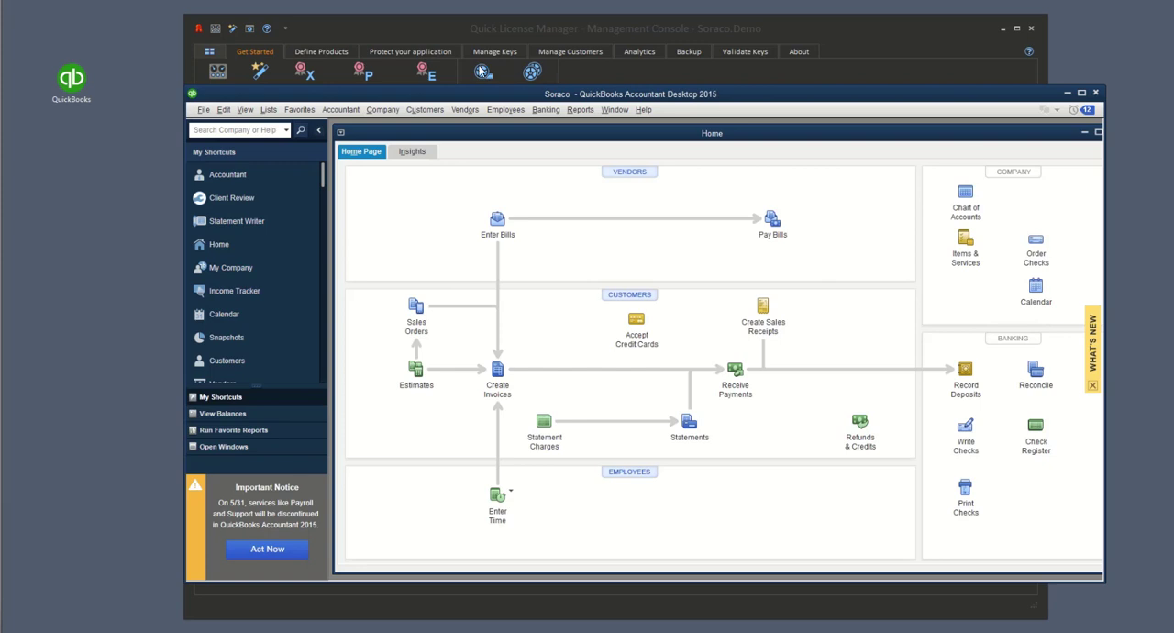
Step: Review the QlmDemoProduct item's details in the QuickBooks item list, close them, and minimize QuickBooks
click(268, 110)
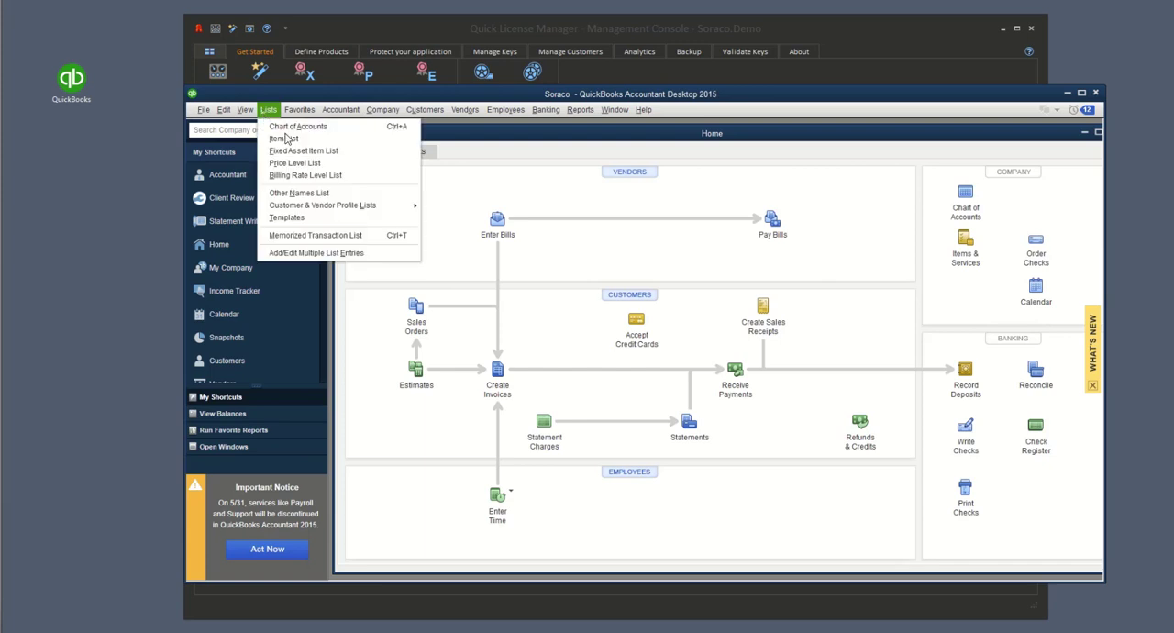
click(286, 137)
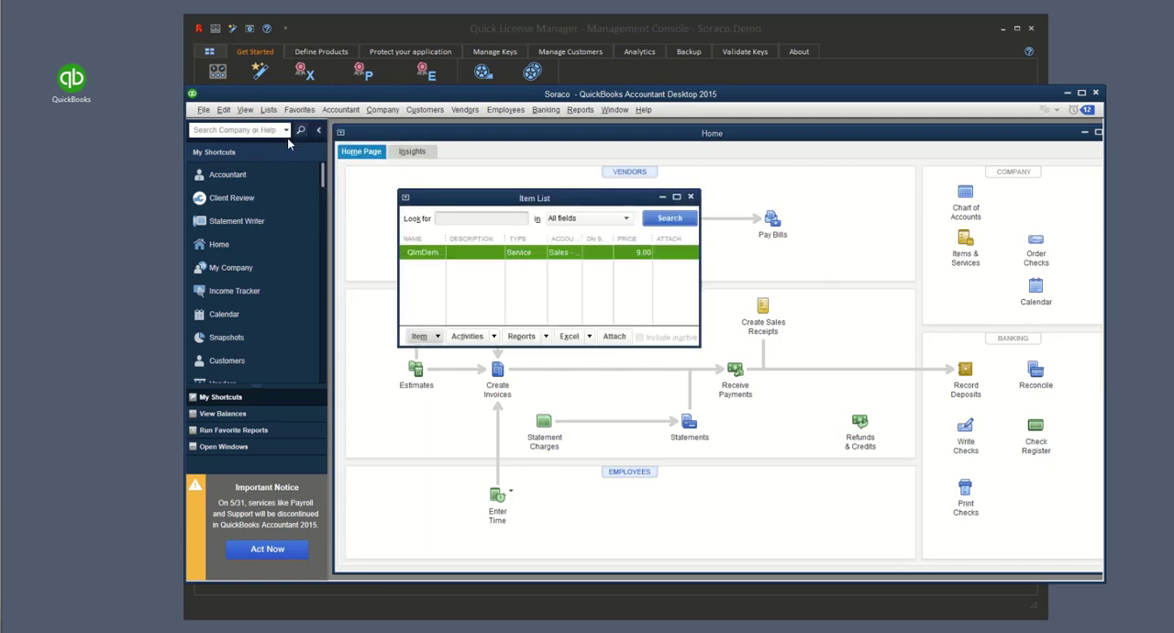
double_click(420, 259)
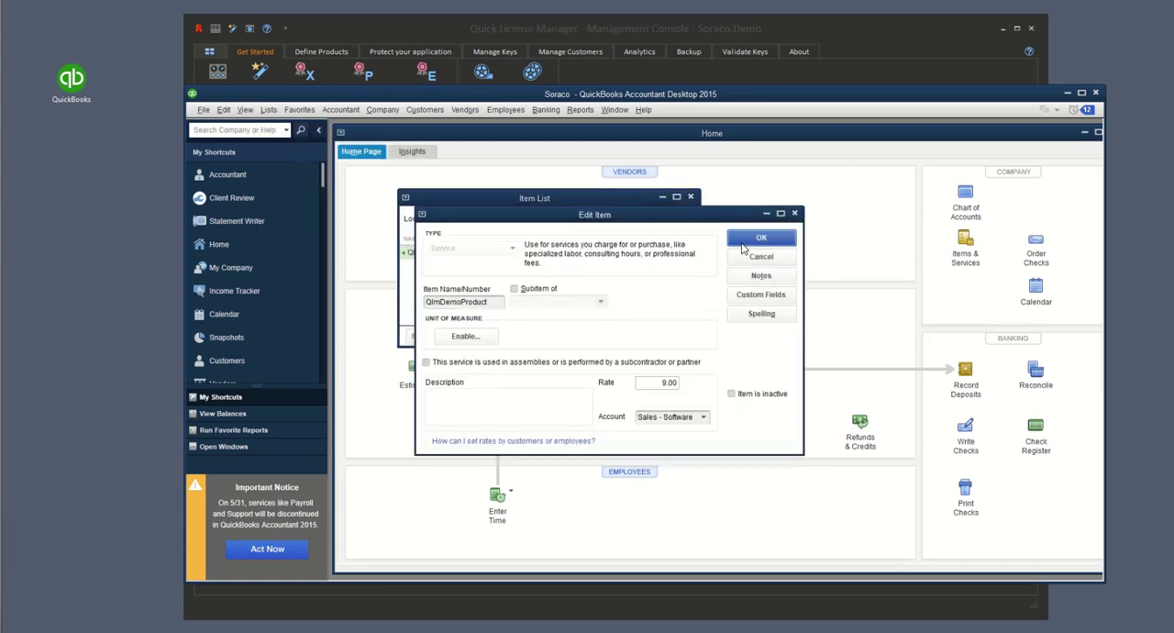
click(747, 241)
click(1067, 92)
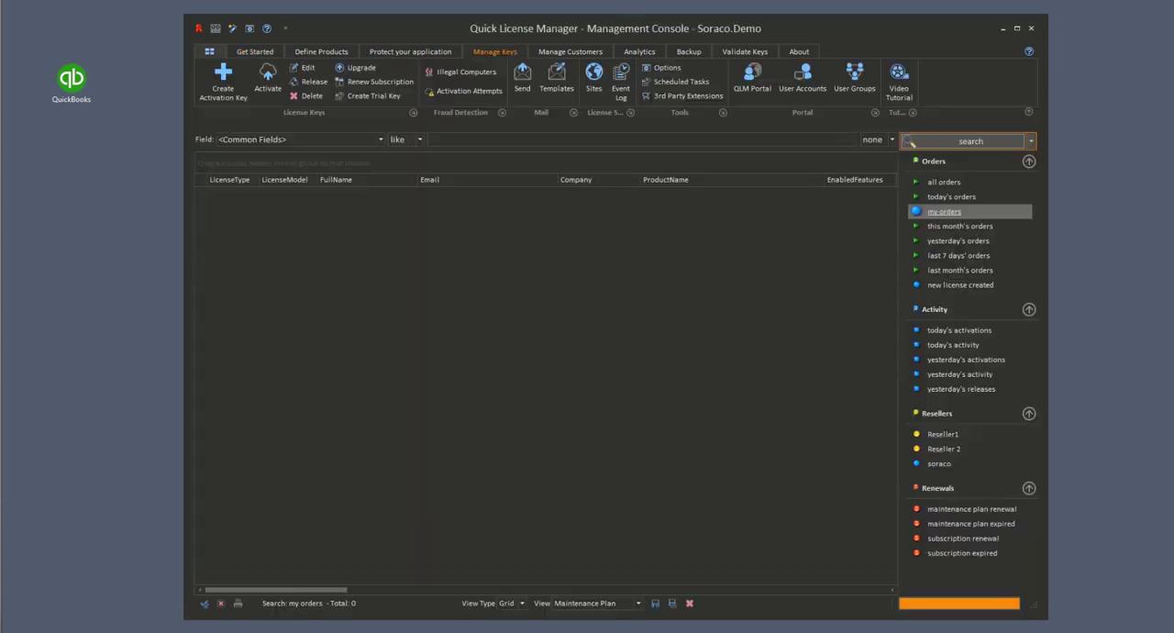
Step: Find the custom QlmDemoProduct entry in the Soraco.Demo license server's properties and select its entire value
click(594, 83)
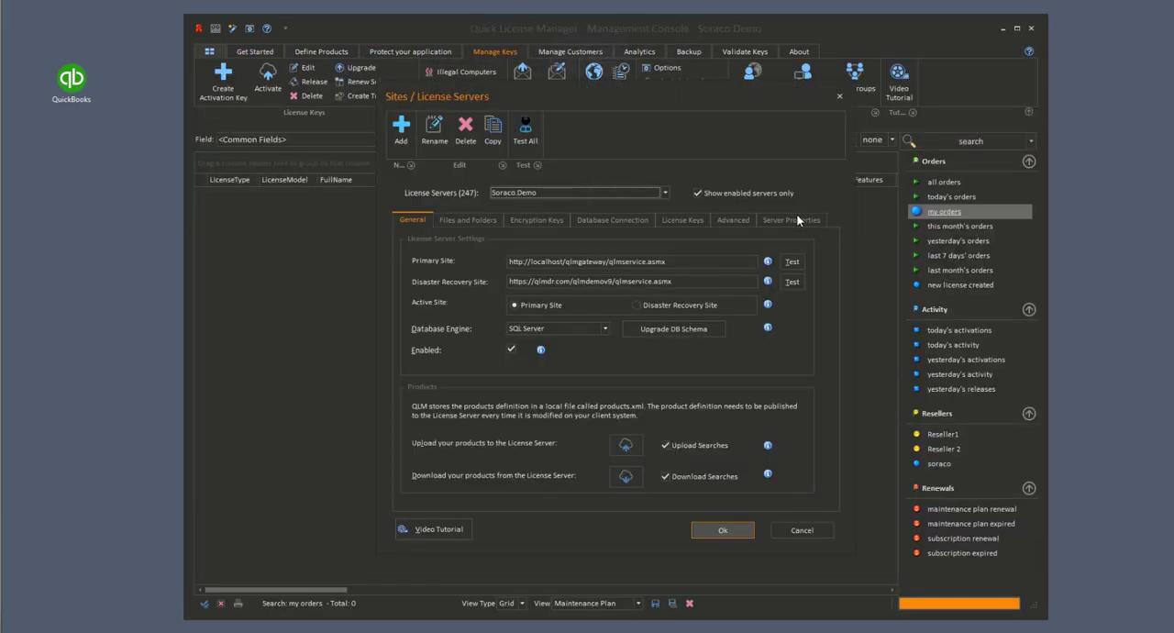
click(796, 220)
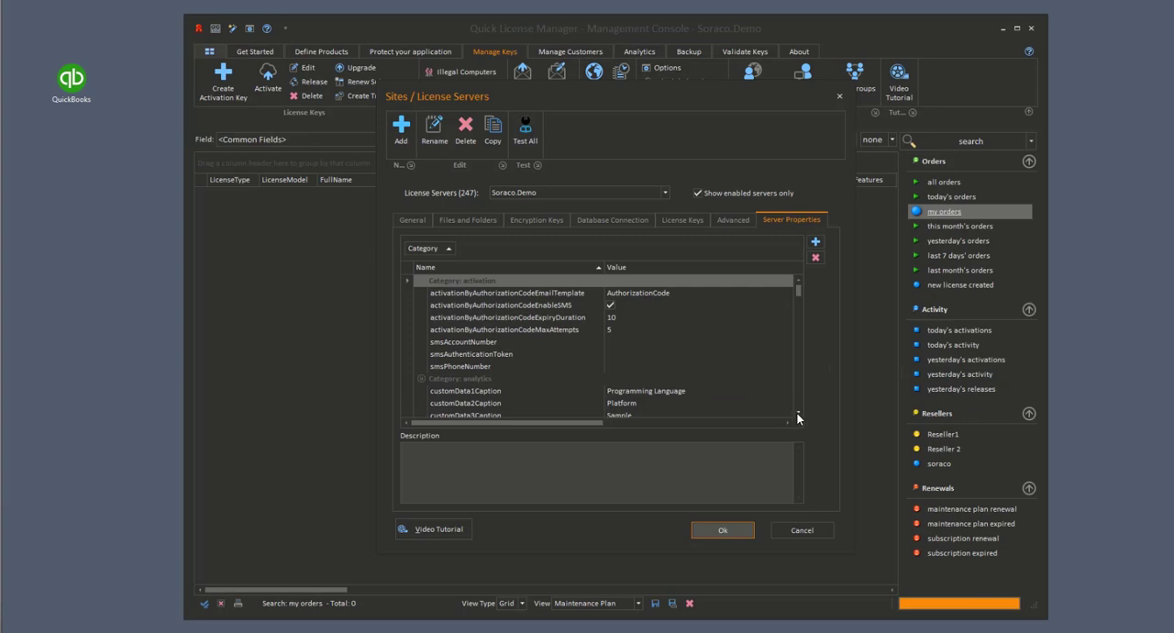
click(797, 413)
click(797, 413)
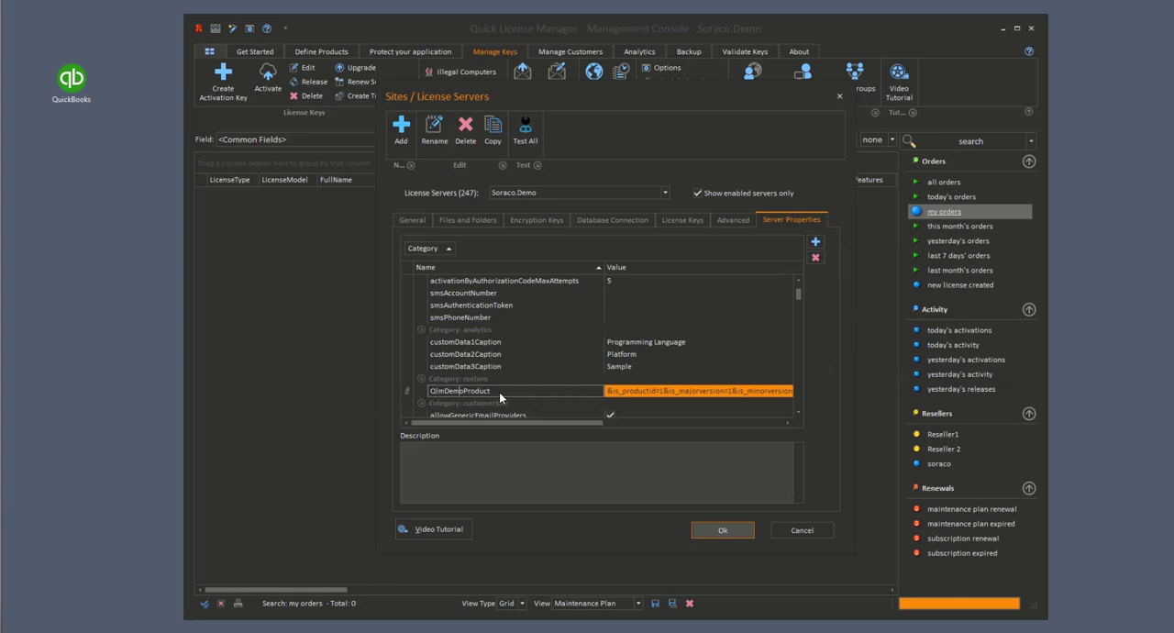
click(627, 396)
key(ctrl+a)
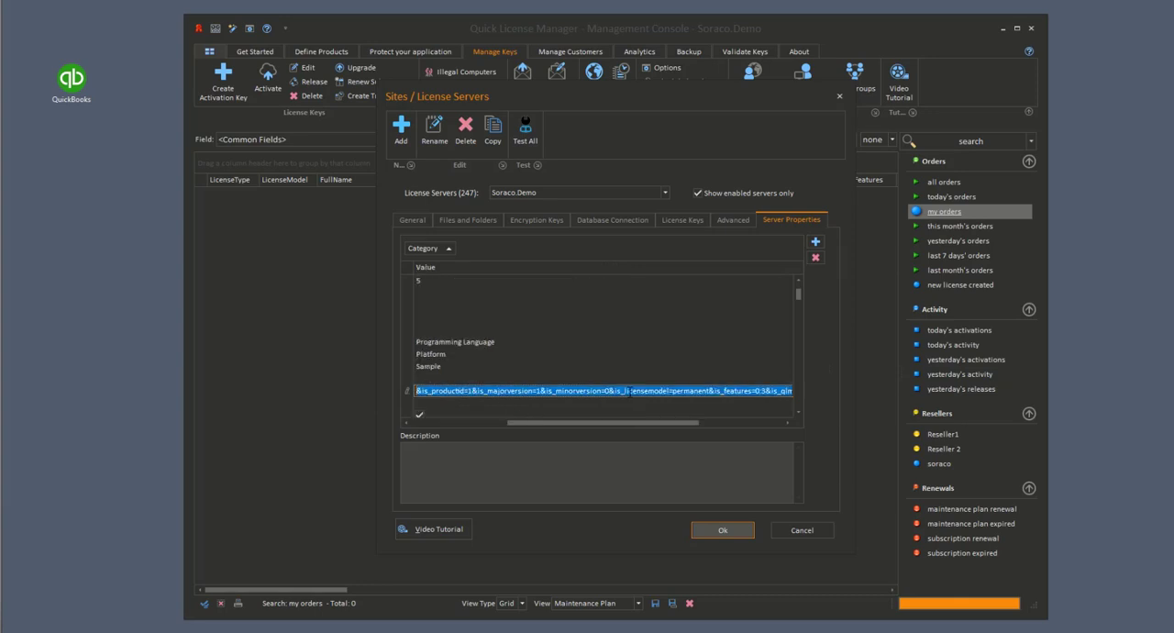
Step: Examine the QlmDemoProduct parameter string in Notepad, including its product ID argument, and close Notepad without saving
click(485, 632)
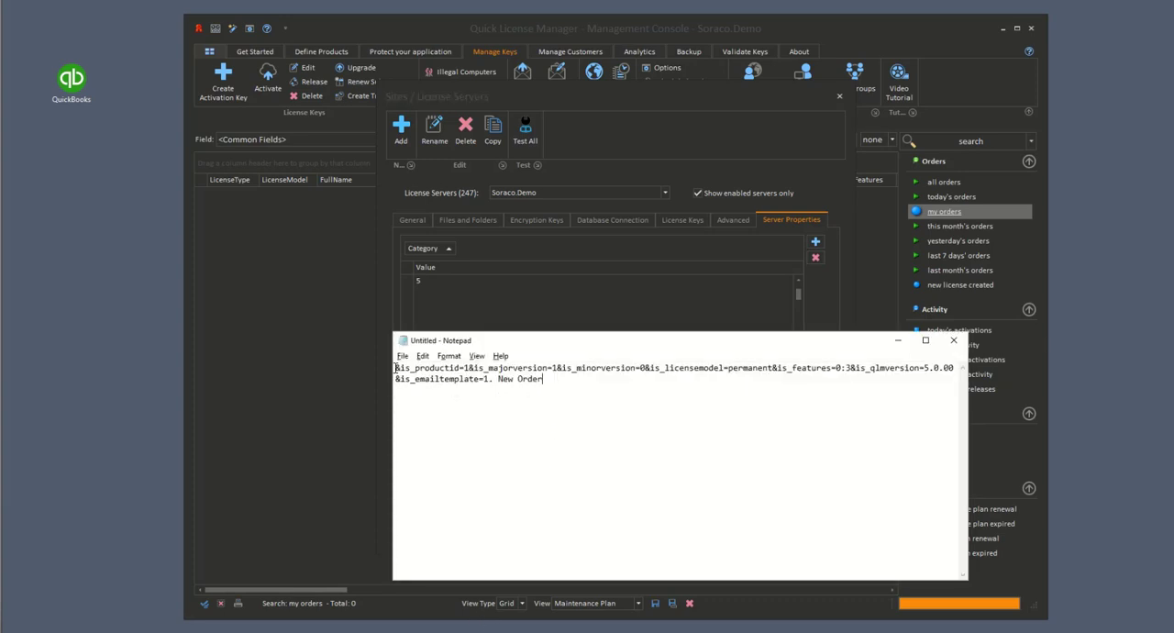
drag(396, 367, 611, 383)
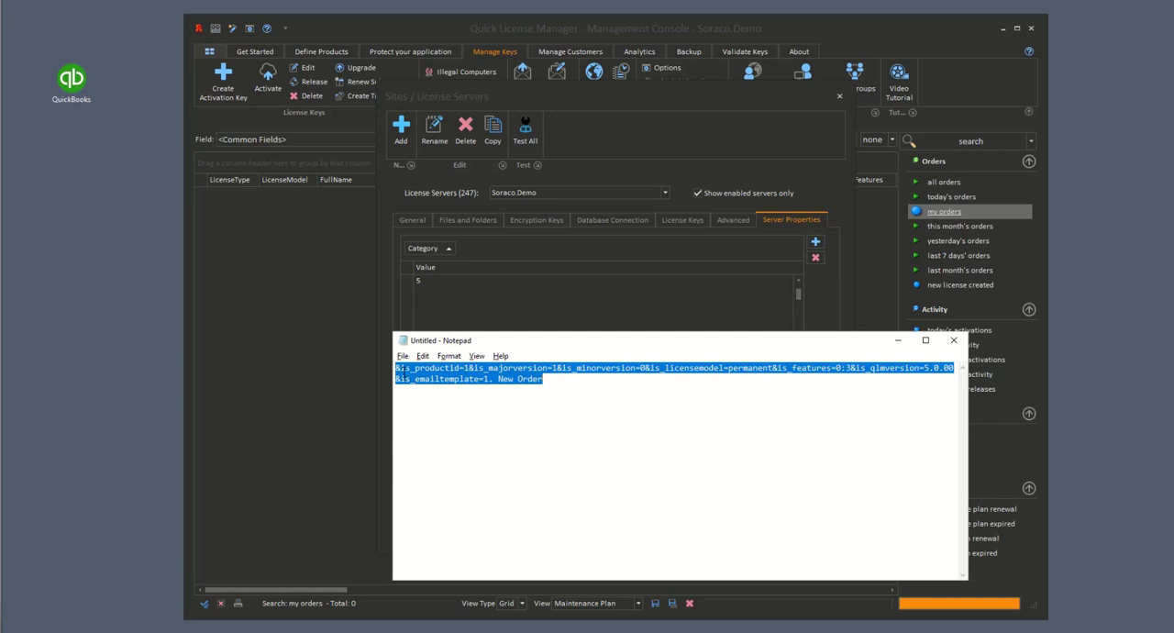
click(404, 369)
drag(397, 368, 577, 380)
click(412, 370)
drag(397, 368, 468, 368)
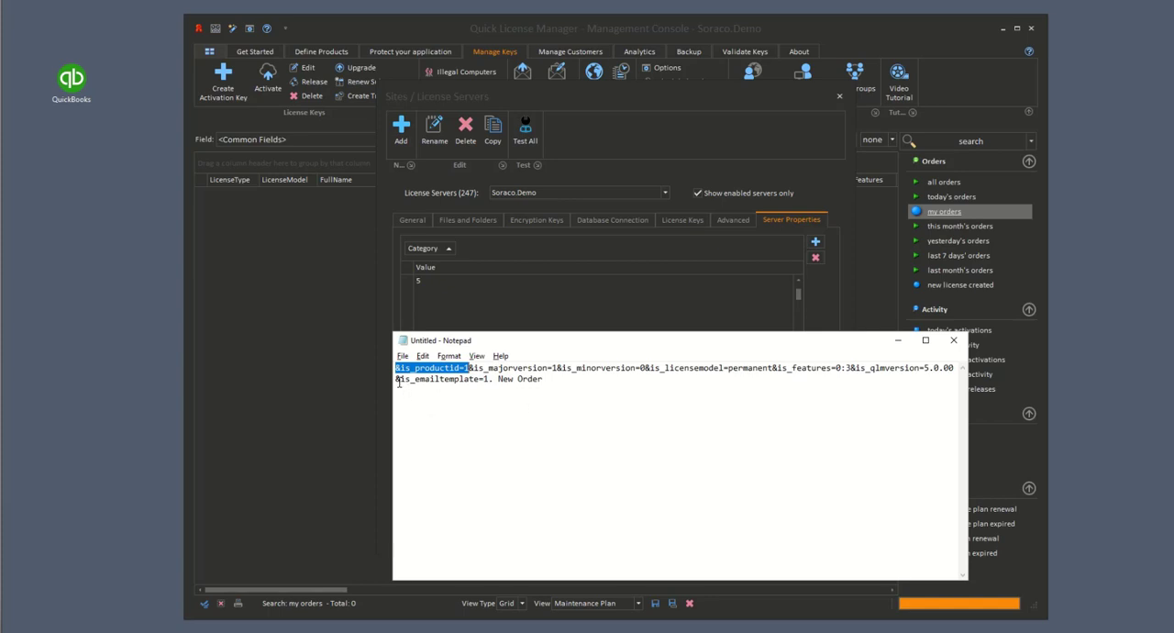
click(955, 341)
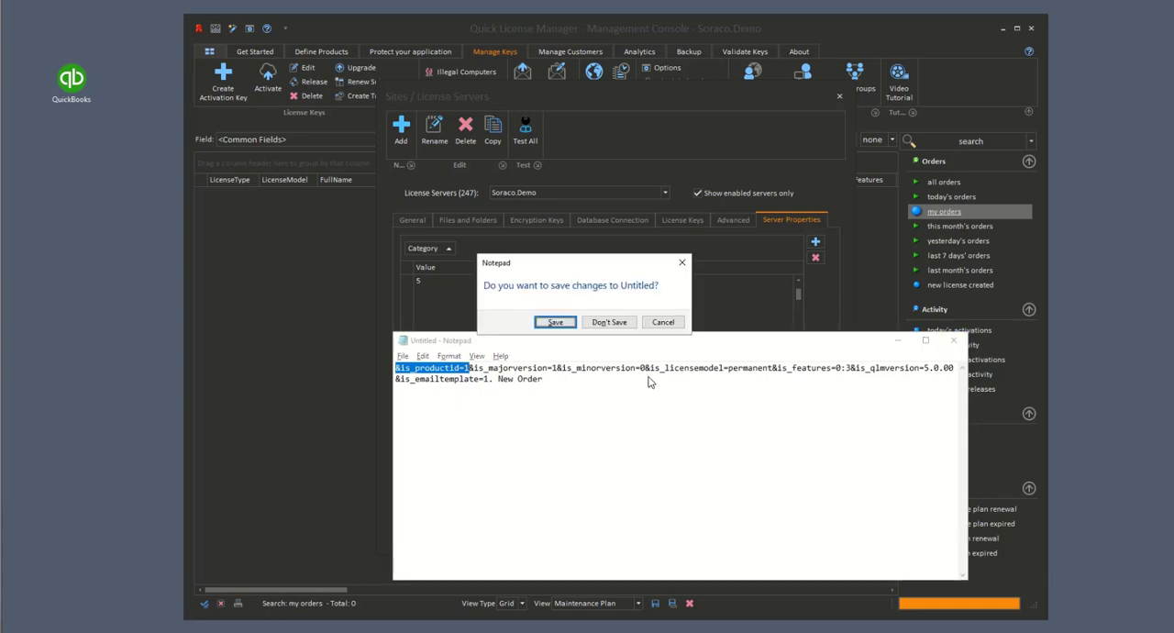
click(611, 322)
click(706, 450)
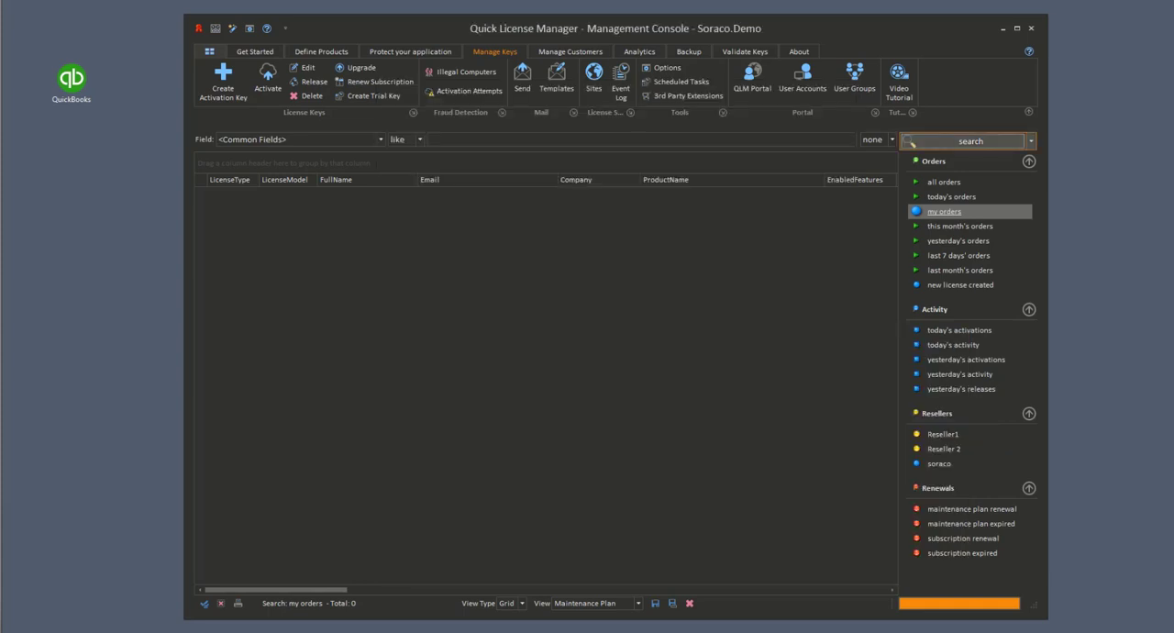
Step: Check the enabled setting of the QuickBooks entry in the 3rd party extensions, close the dialog, and minimize the console
click(683, 93)
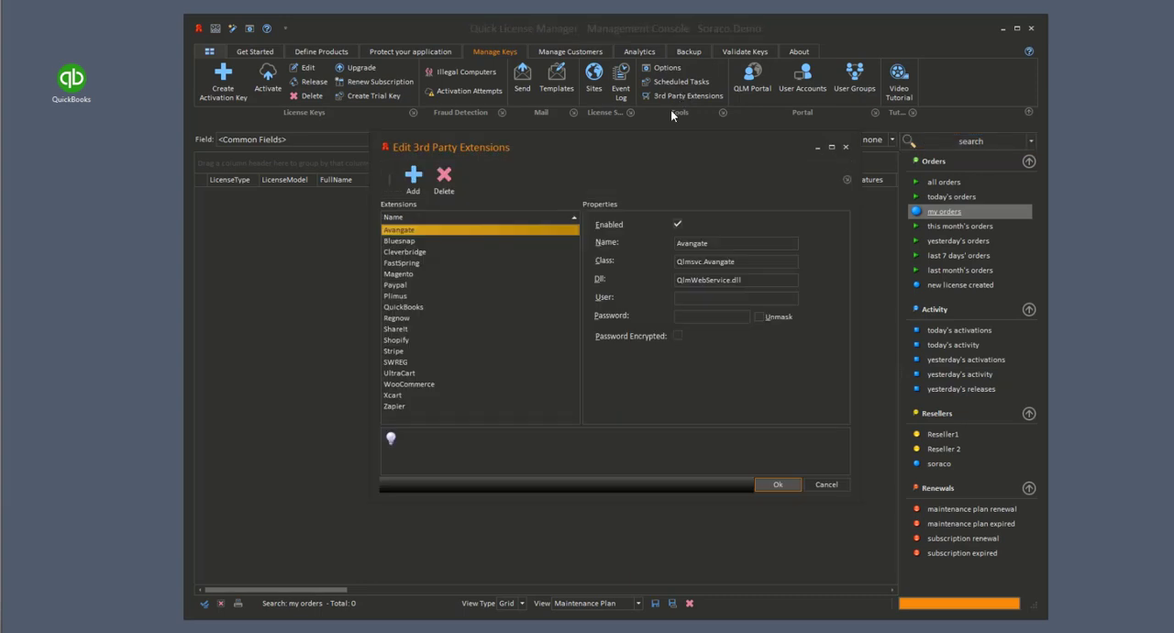
click(425, 306)
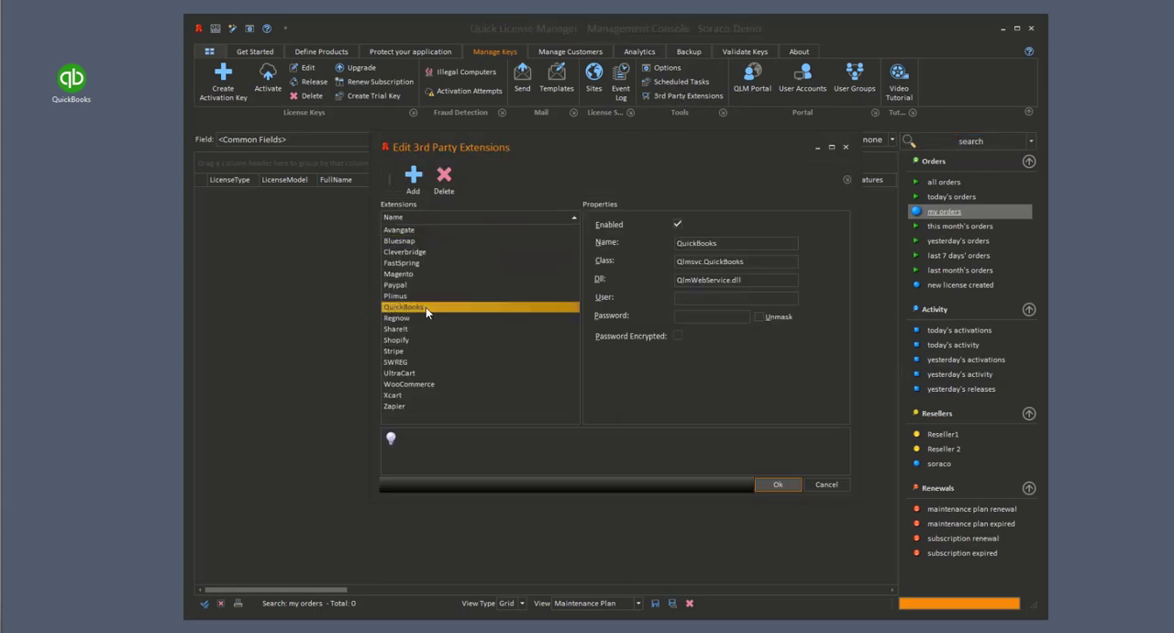
click(676, 224)
click(823, 487)
click(785, 488)
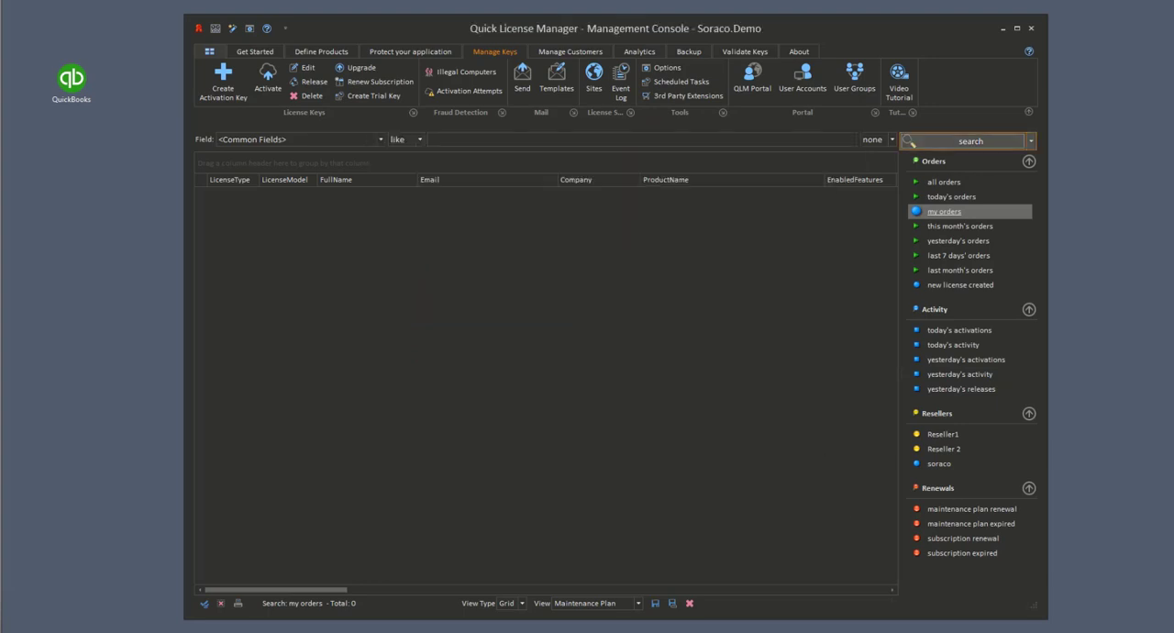
click(1004, 28)
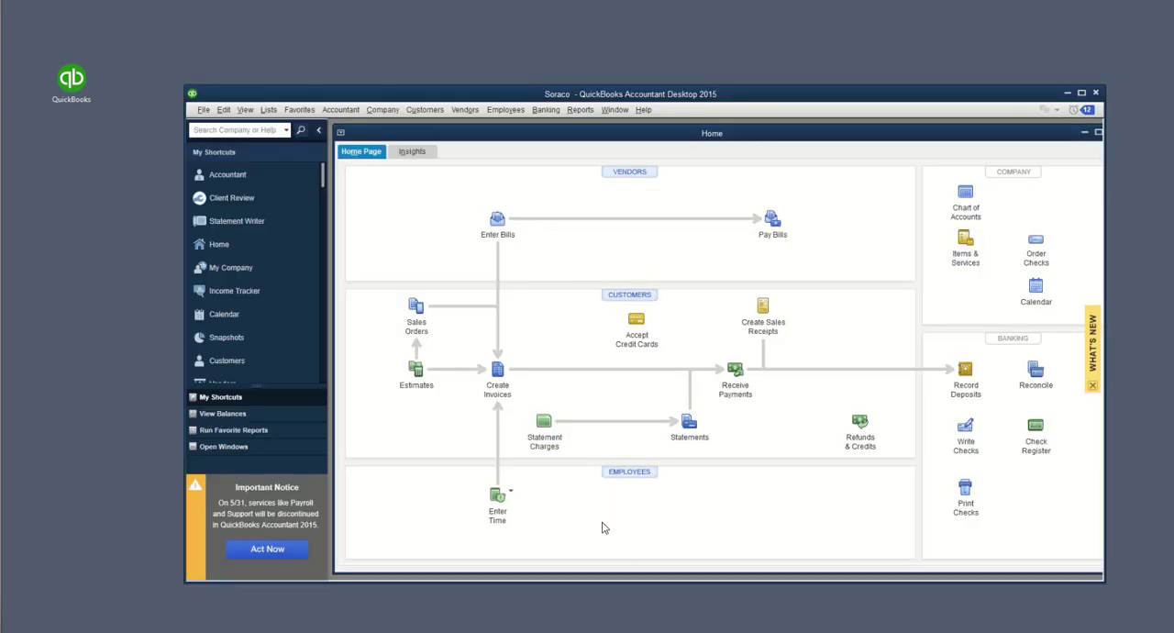
Step: Create a QuickBooks invoice for Customer xyz with a quantity of 1 of QlmDemoProduct, then save and close it
click(496, 376)
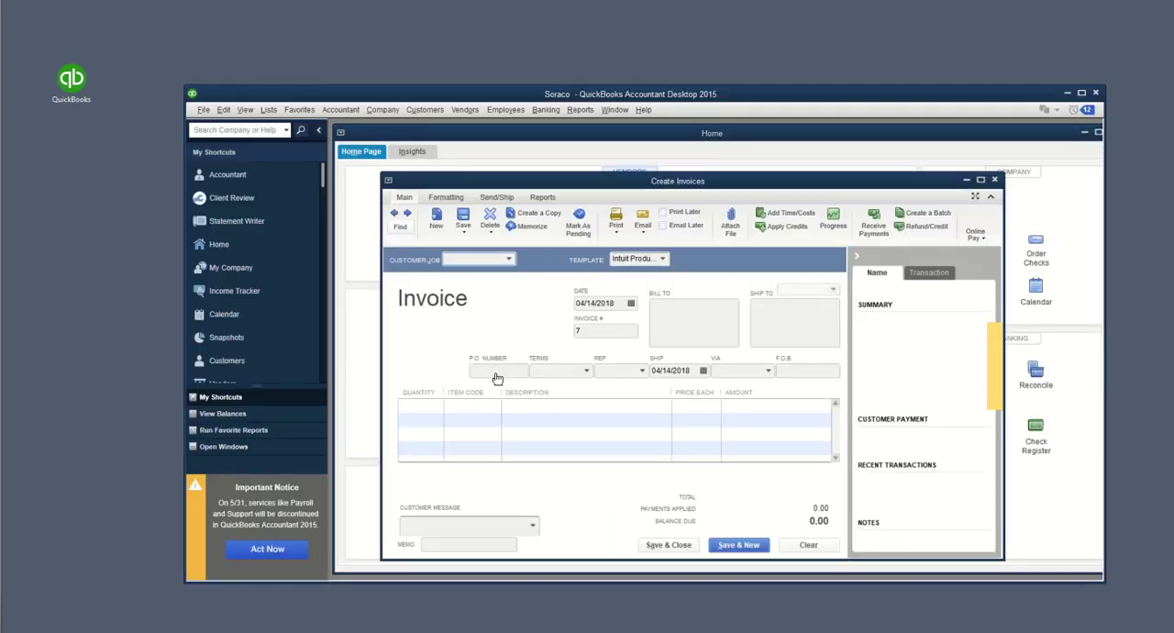
click(507, 260)
click(477, 303)
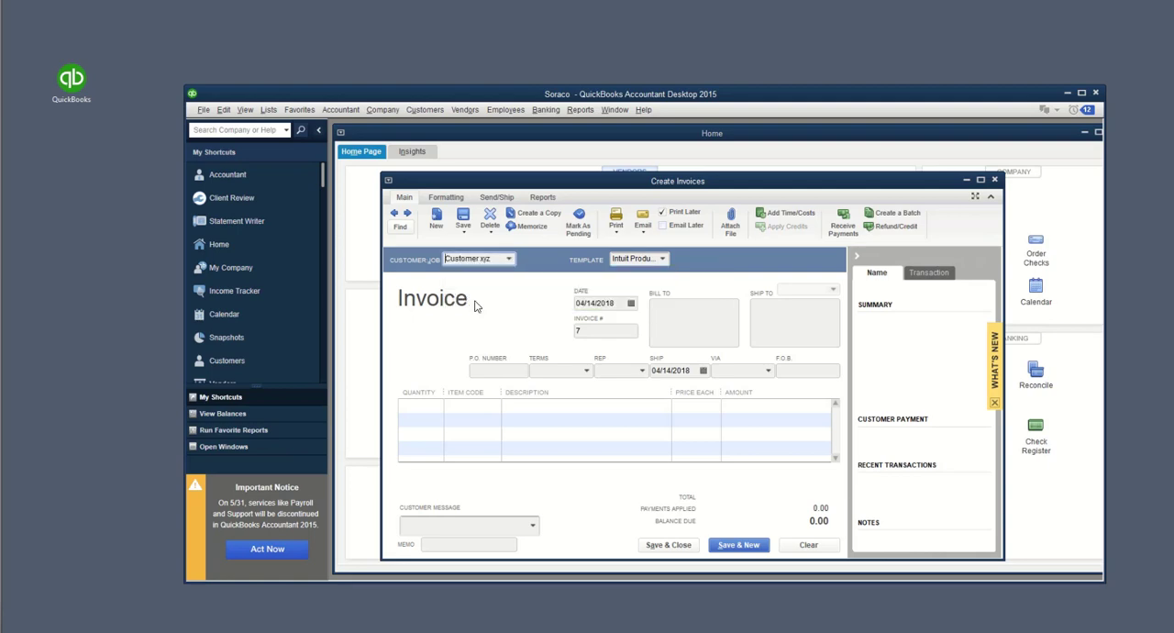
click(428, 406)
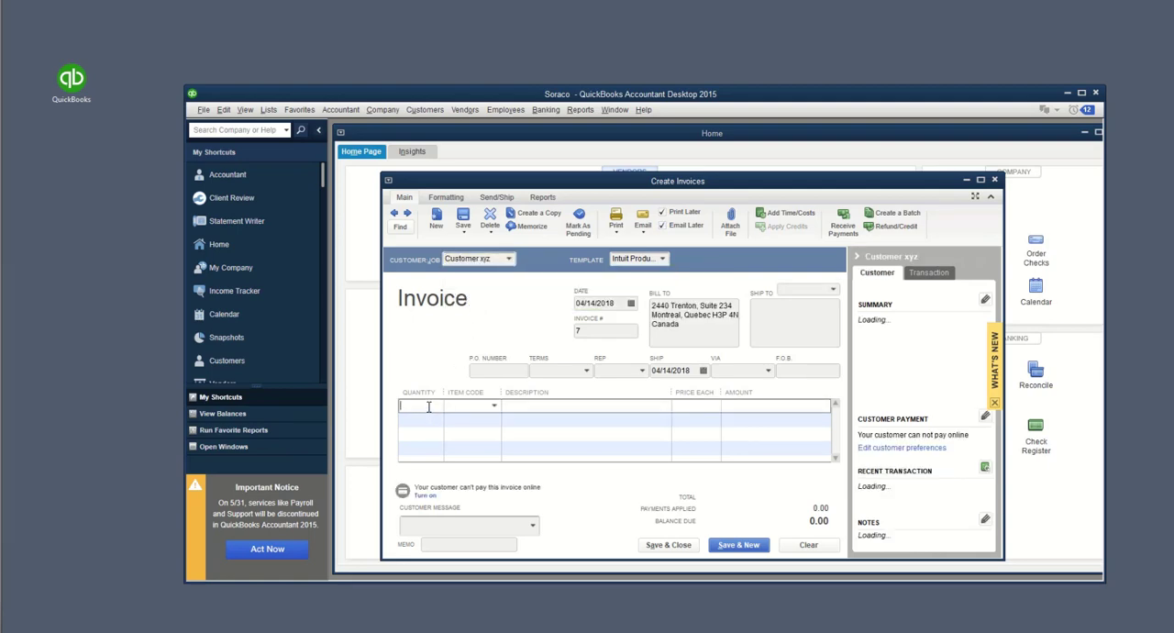
text(1)
click(494, 406)
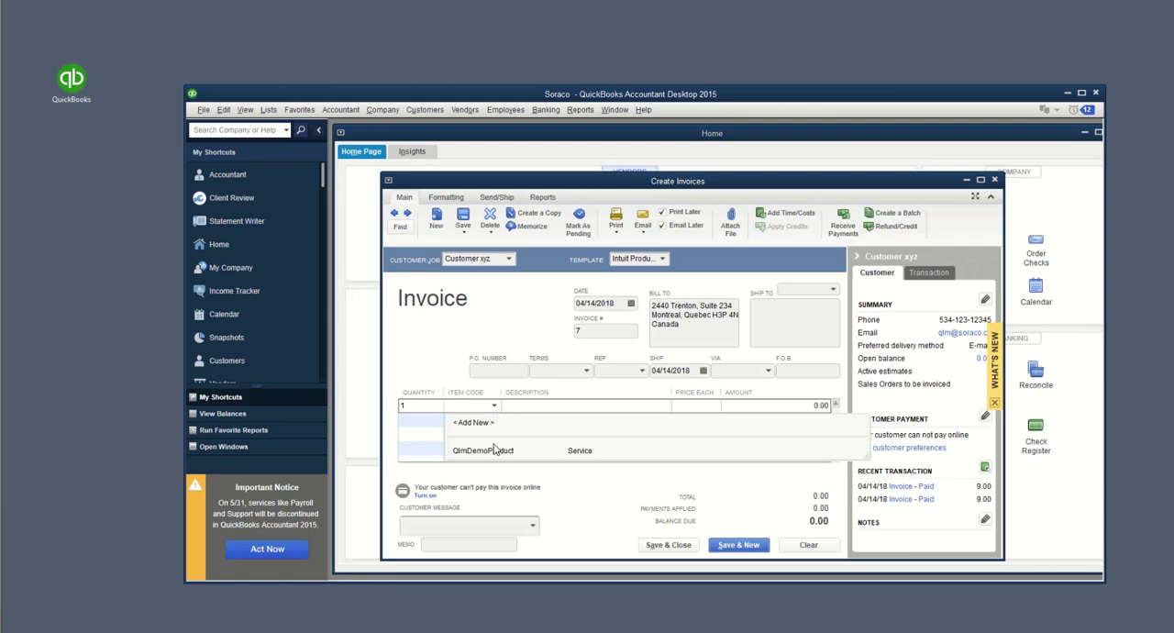
click(494, 451)
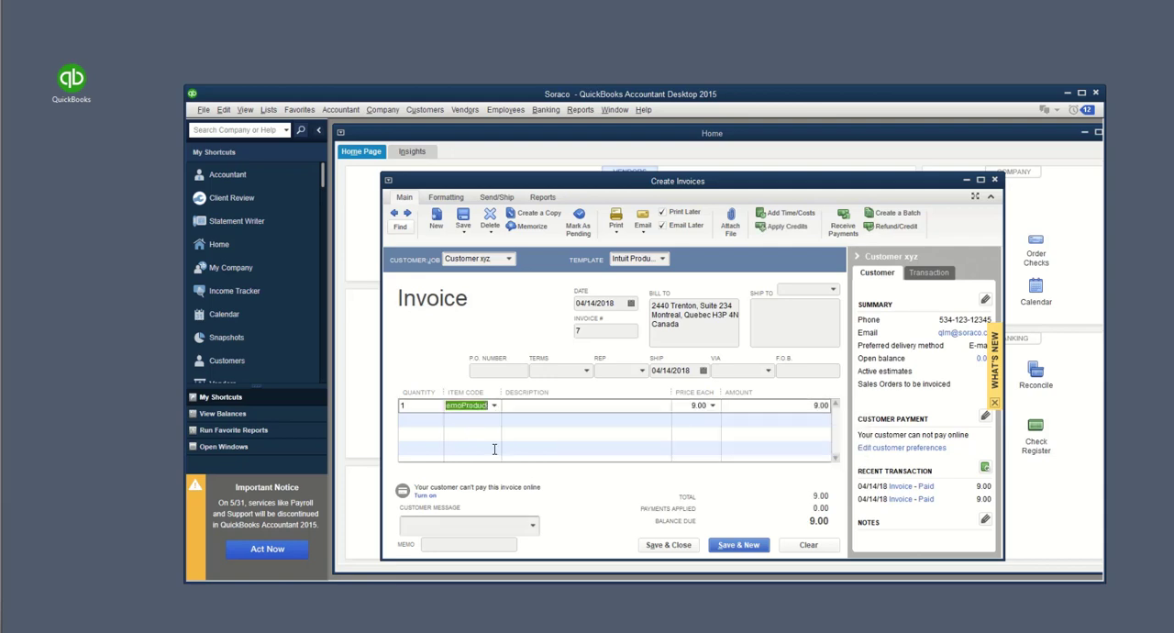
click(662, 547)
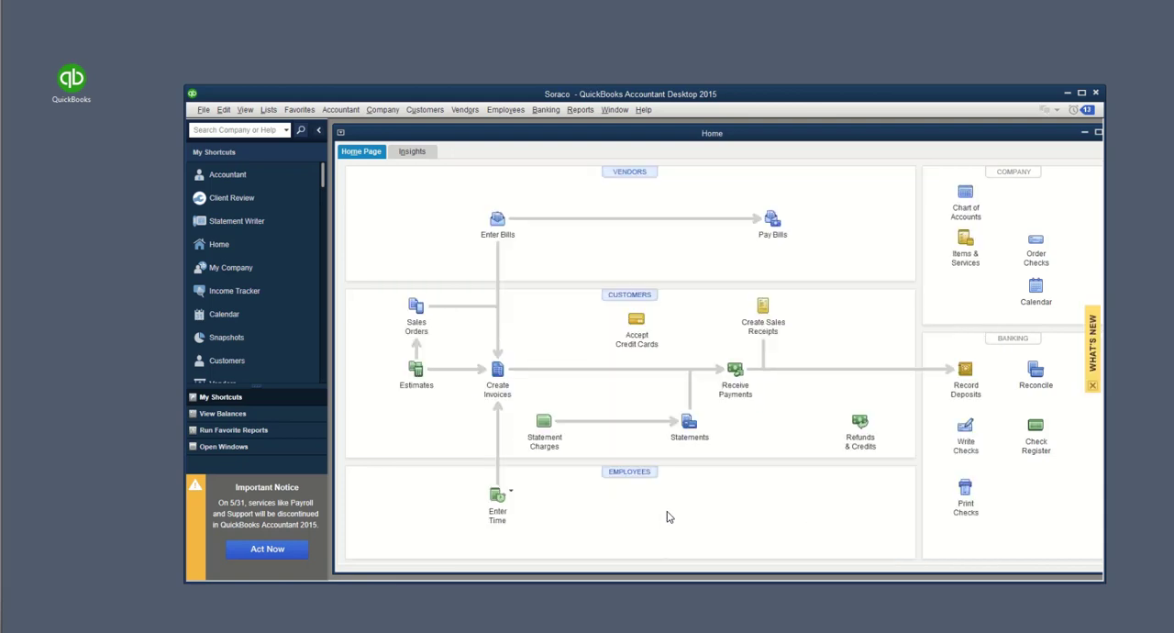
Step: Record a payment received from Customer xyz for the open QlmDemoProduct invoice, then save and close it
click(738, 371)
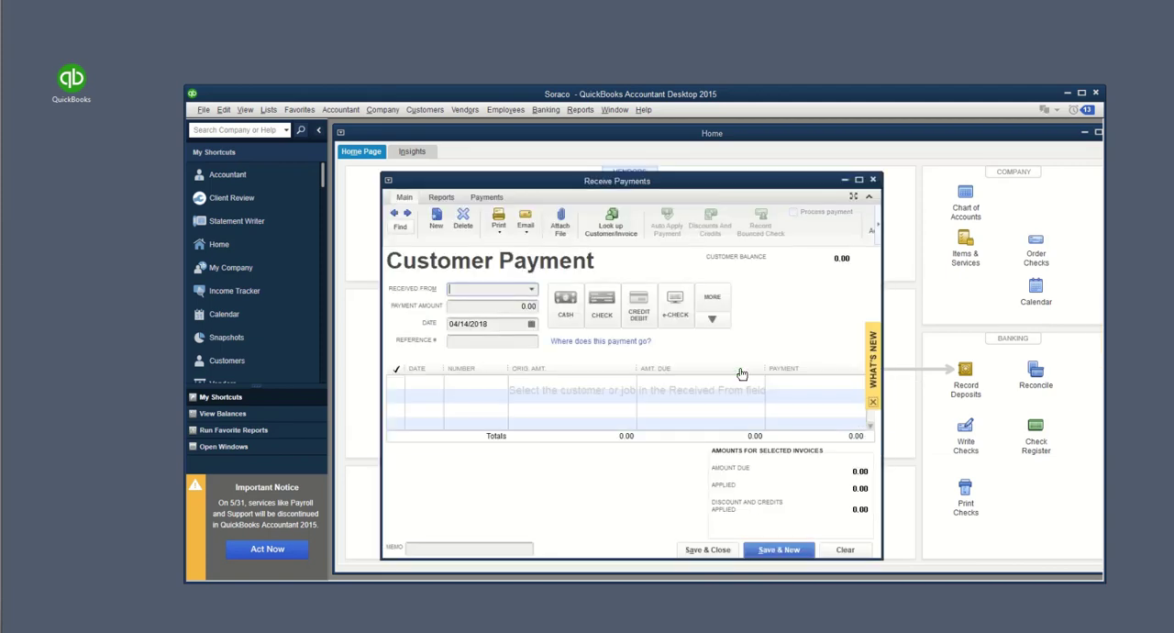
click(530, 290)
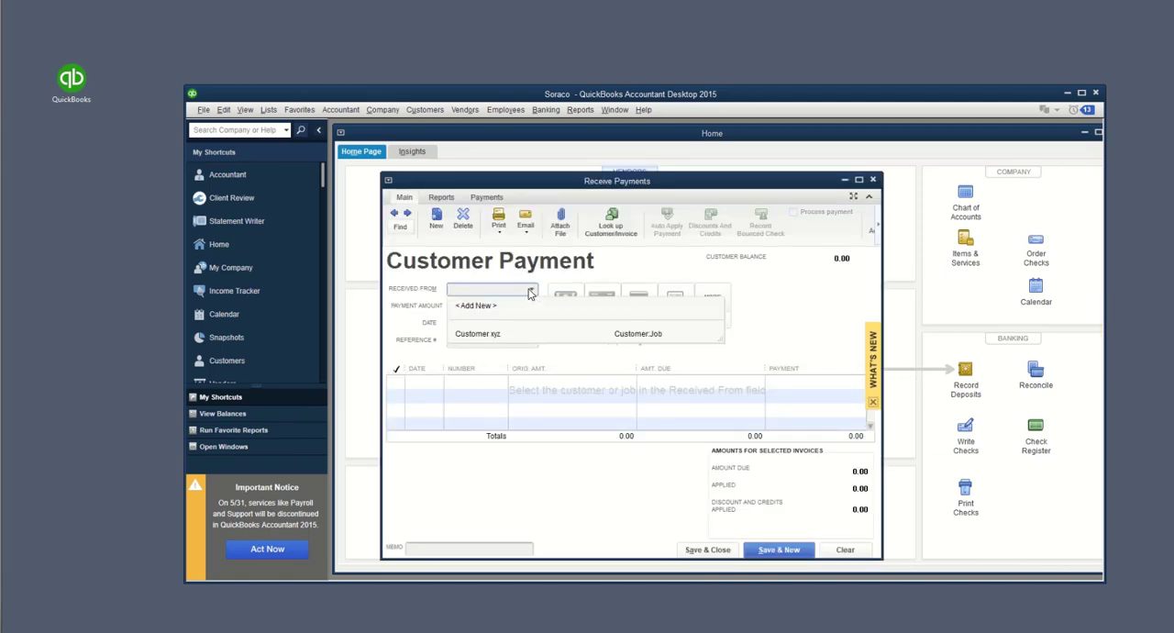
click(476, 335)
click(395, 380)
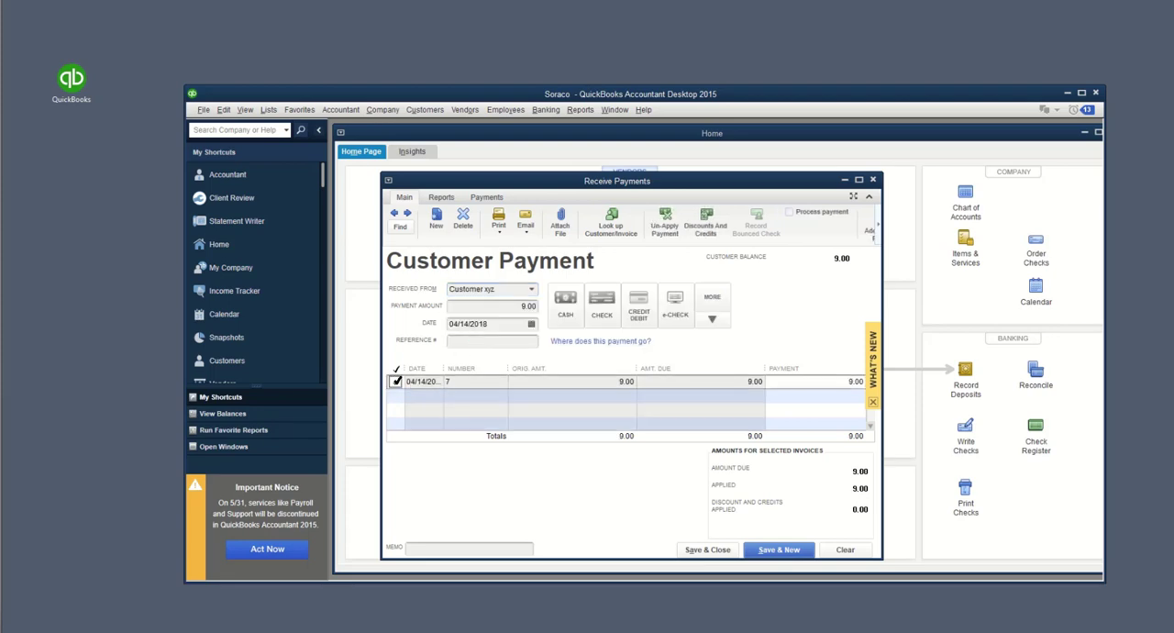
click(718, 553)
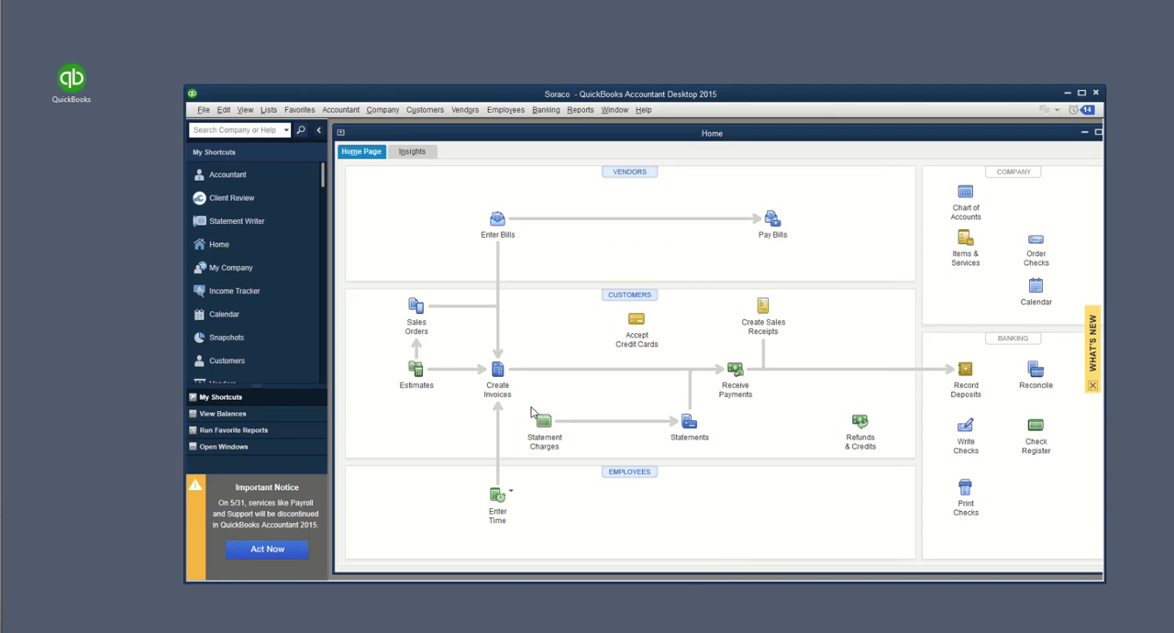
Step: Switch to the Quick License Manager console, rerun the my orders search, and look up the customer by e-mail address
key(alt+Tab)
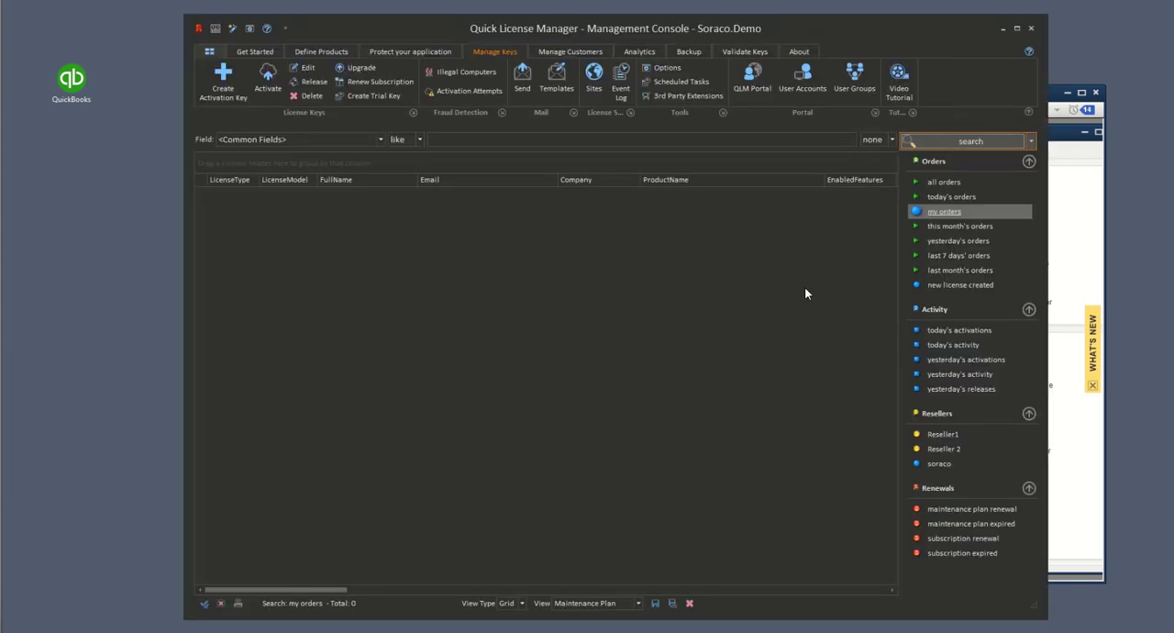
click(945, 212)
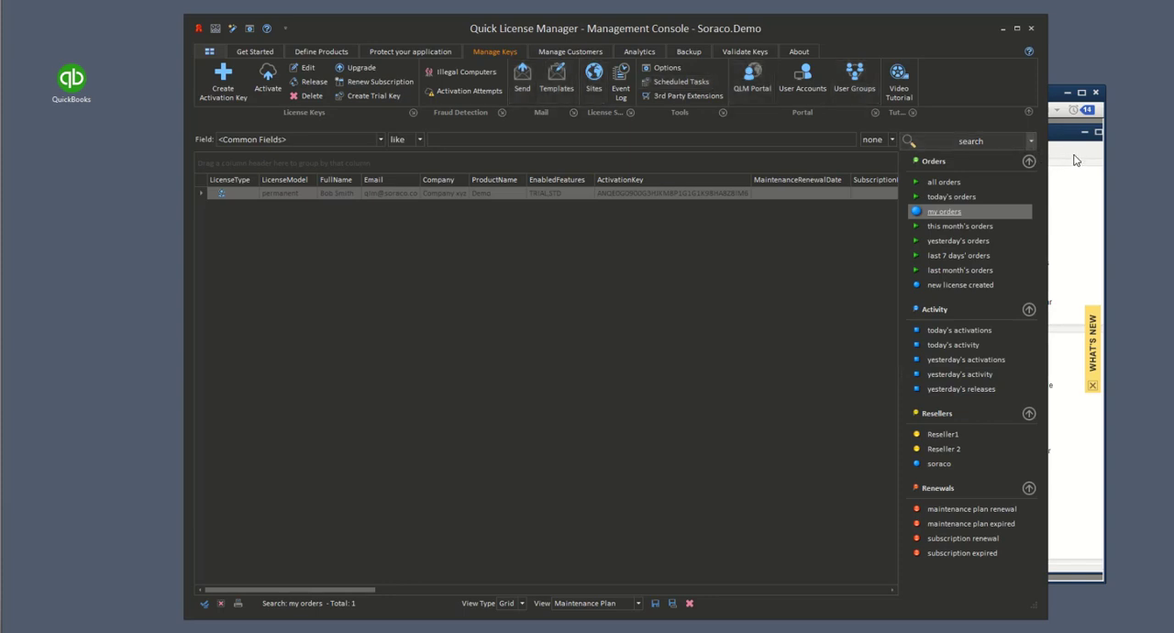
click(541, 51)
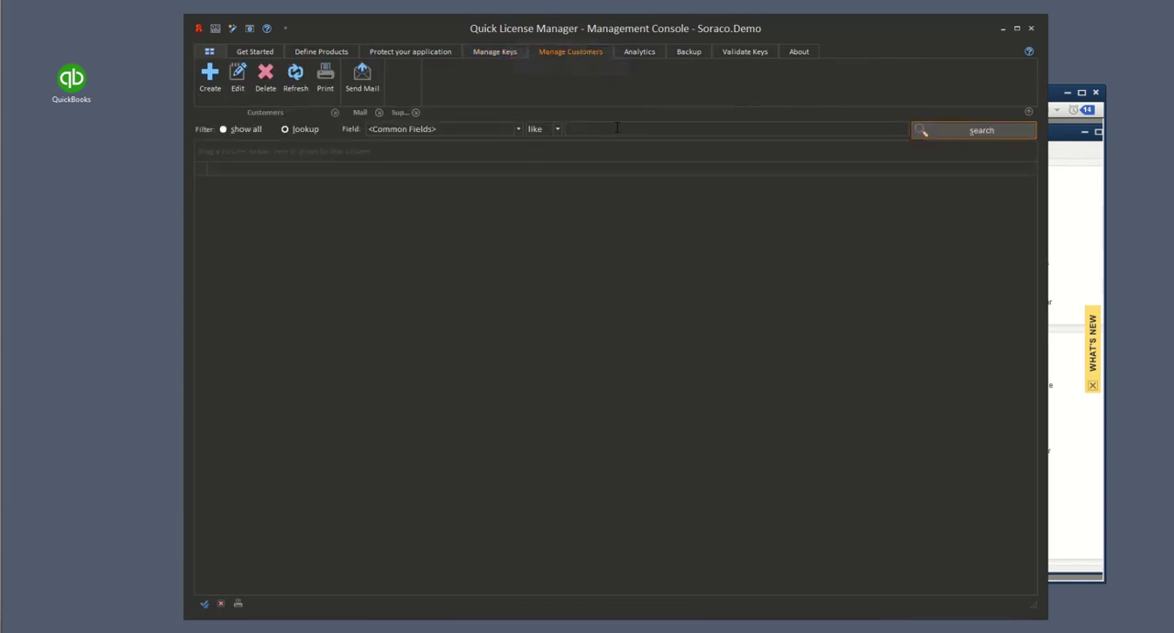
key(Return)
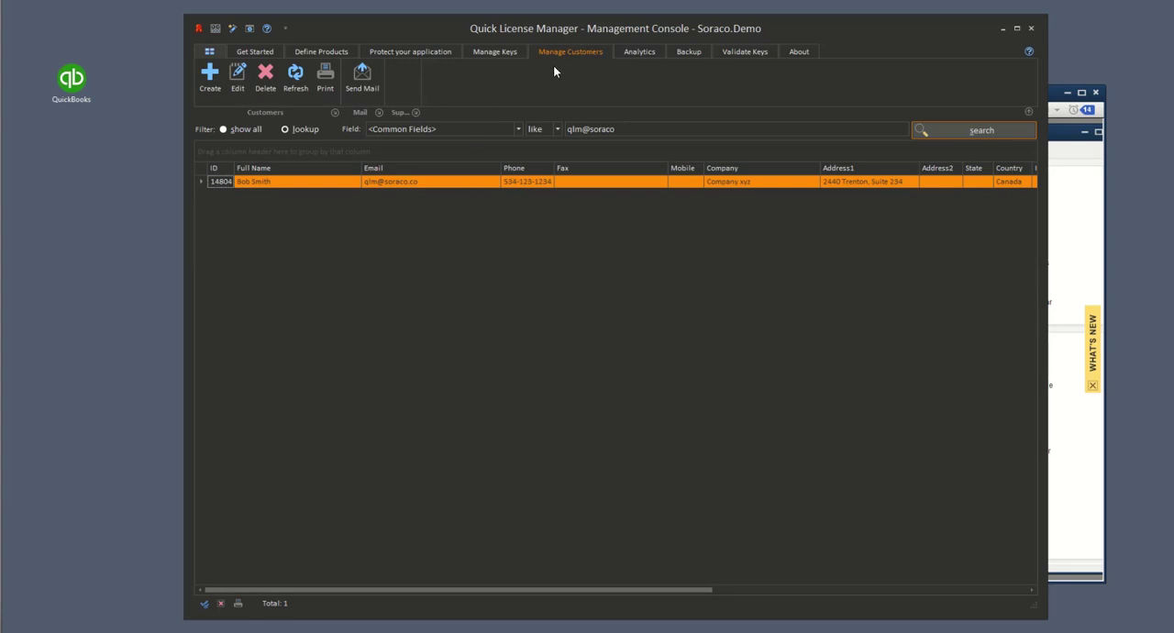
Step: Return to the license key list, review the Demo New Order e-mail containing the activation key, and minimize it
click(501, 52)
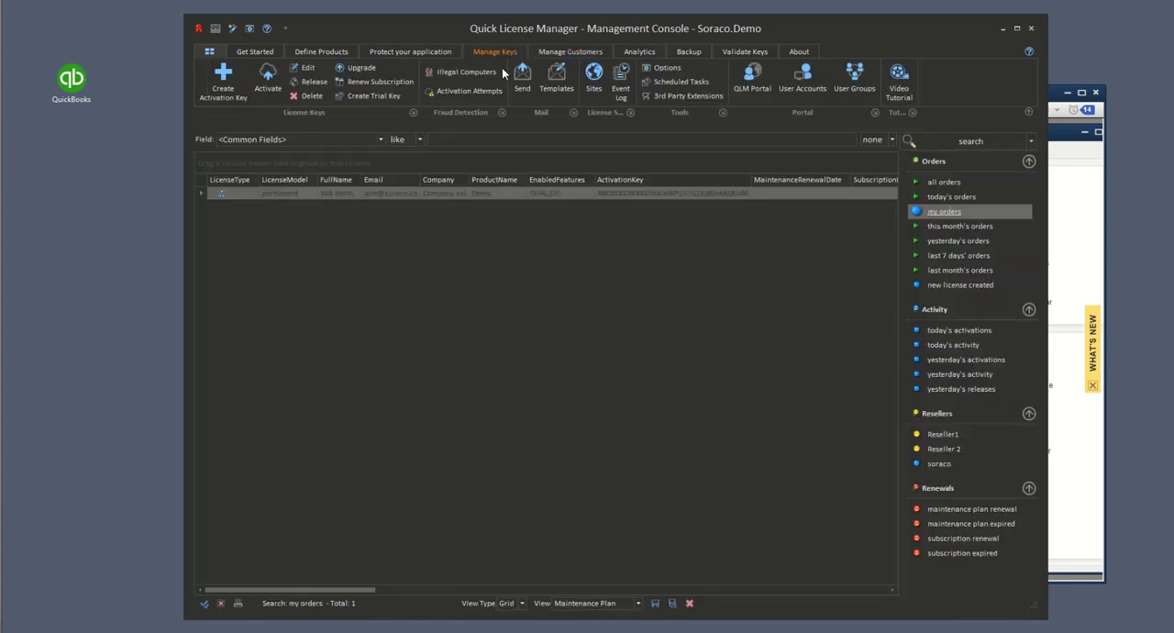
mouse_move(610, 194)
key(alt+Tab)
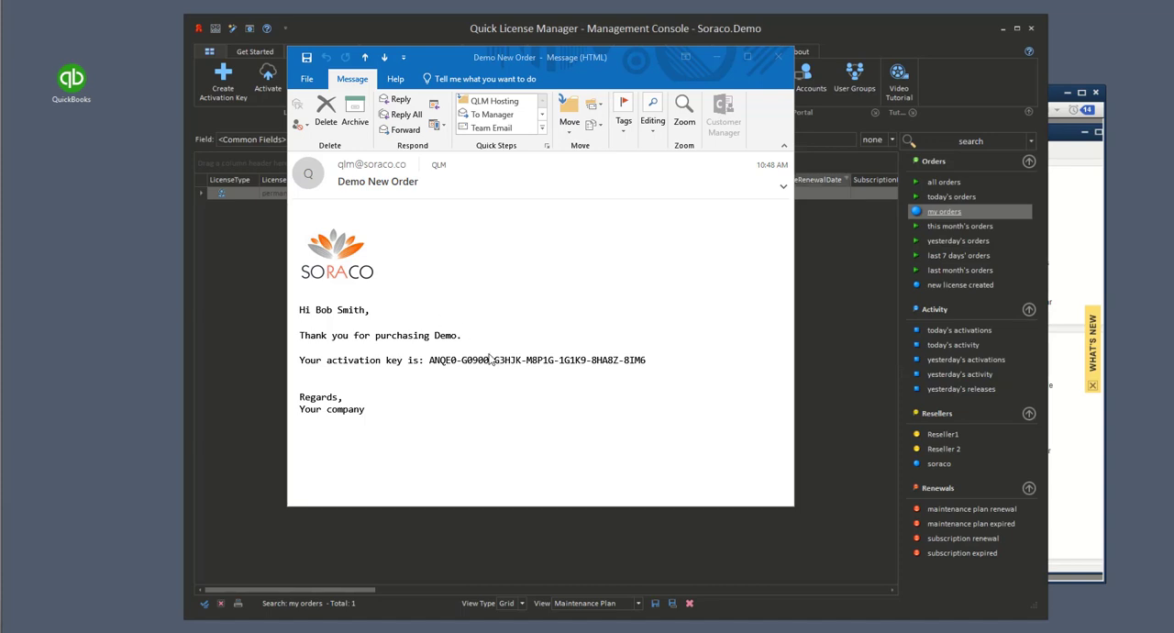
click(719, 57)
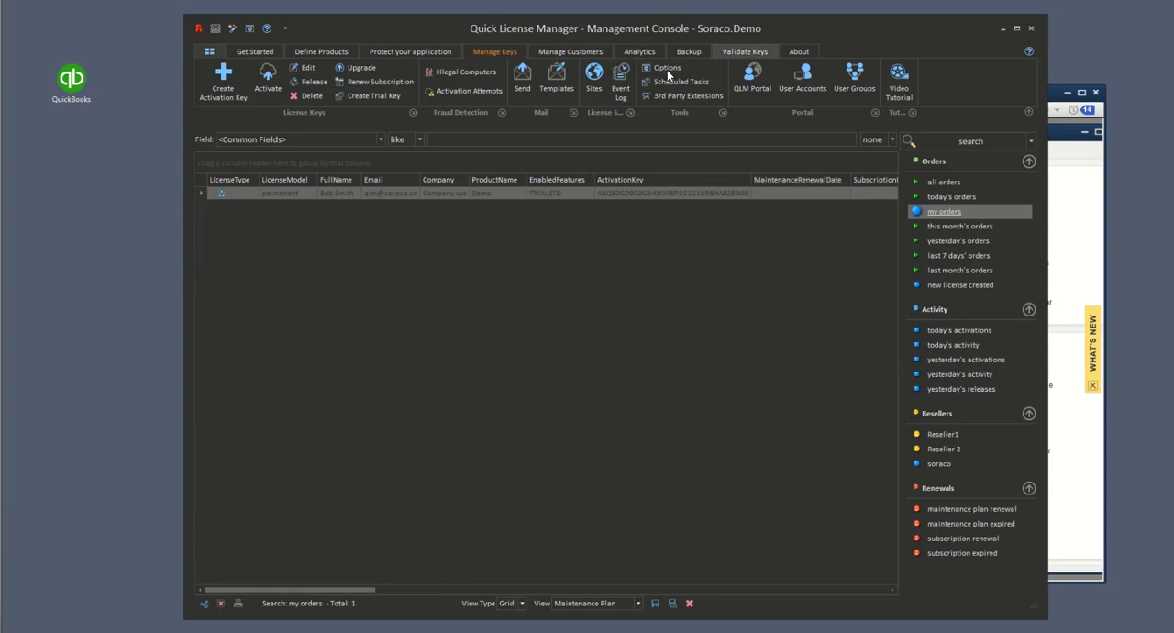
Step: Review the 1. New Order e-mail template's subject and body, and close the template editor
click(558, 80)
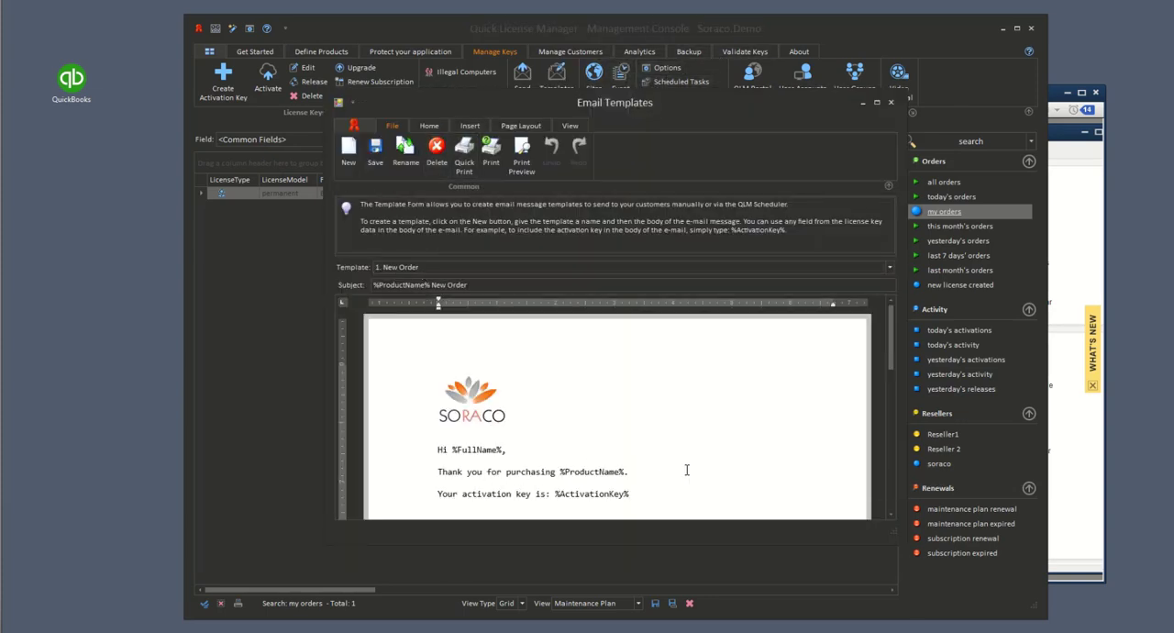
scroll(686, 469, down, 2)
scroll(686, 469, up, 2)
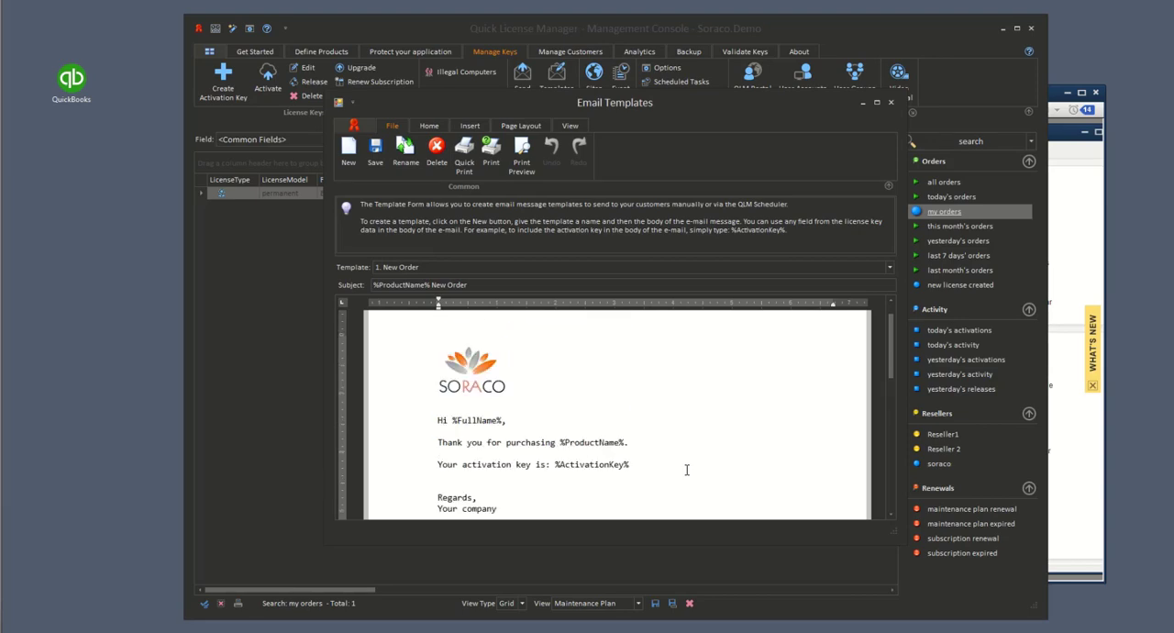
click(392, 267)
click(394, 268)
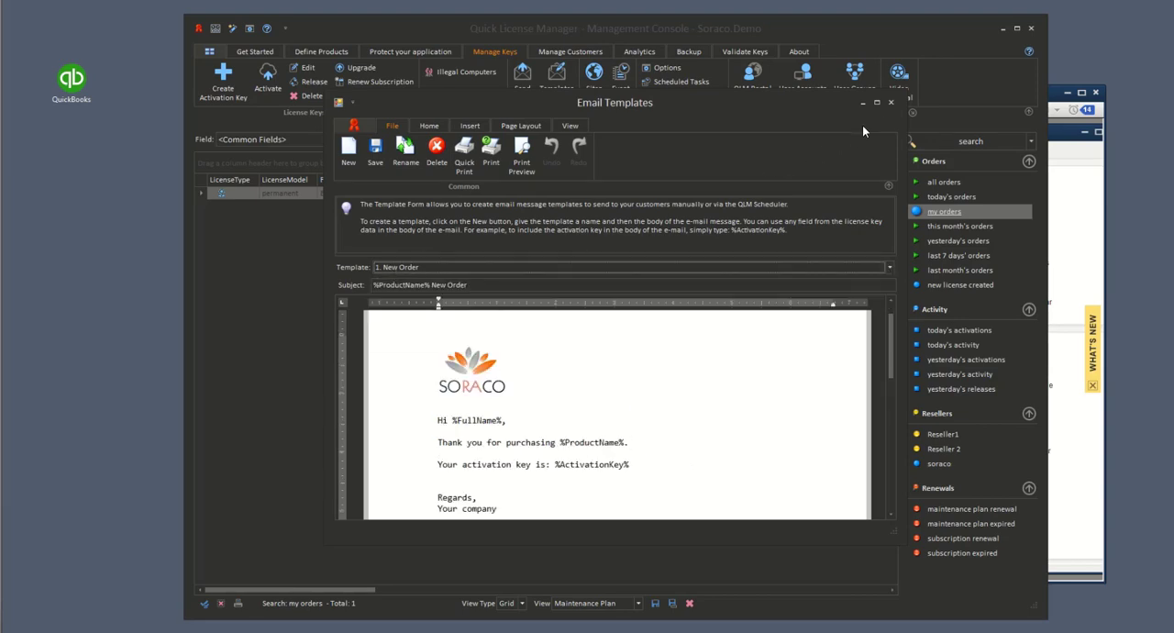
click(890, 104)
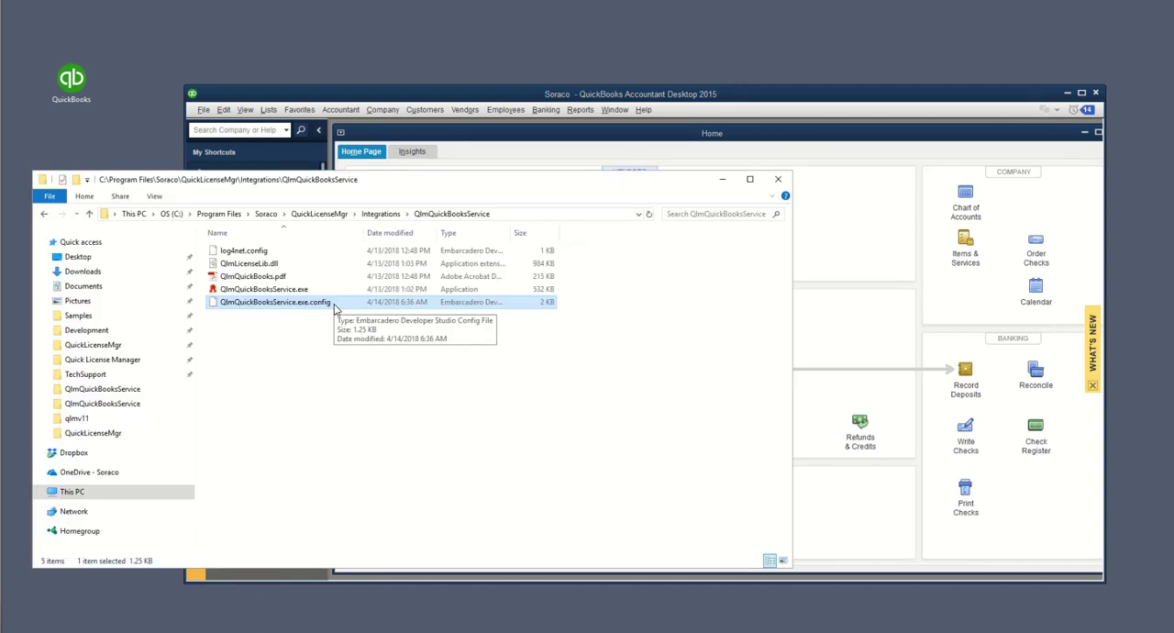
Step: Open QlmQuickBooksService.exe.config in Notepad++, examine the processQlmItemsOnly value, and minimize the editor and the folder window
right_click(335, 303)
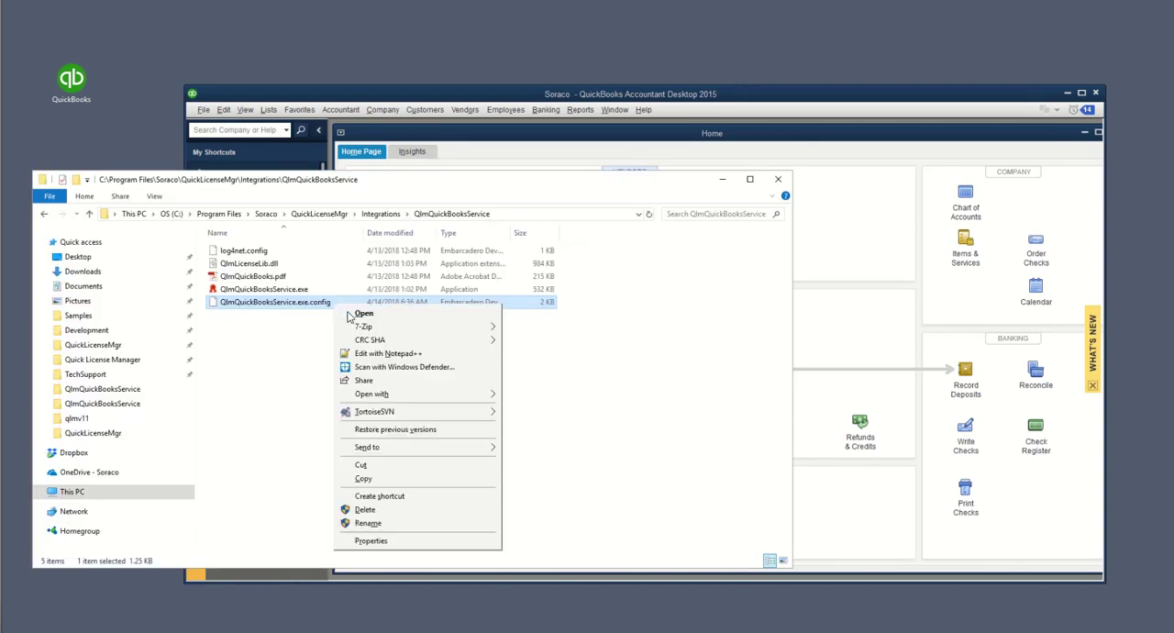
click(376, 356)
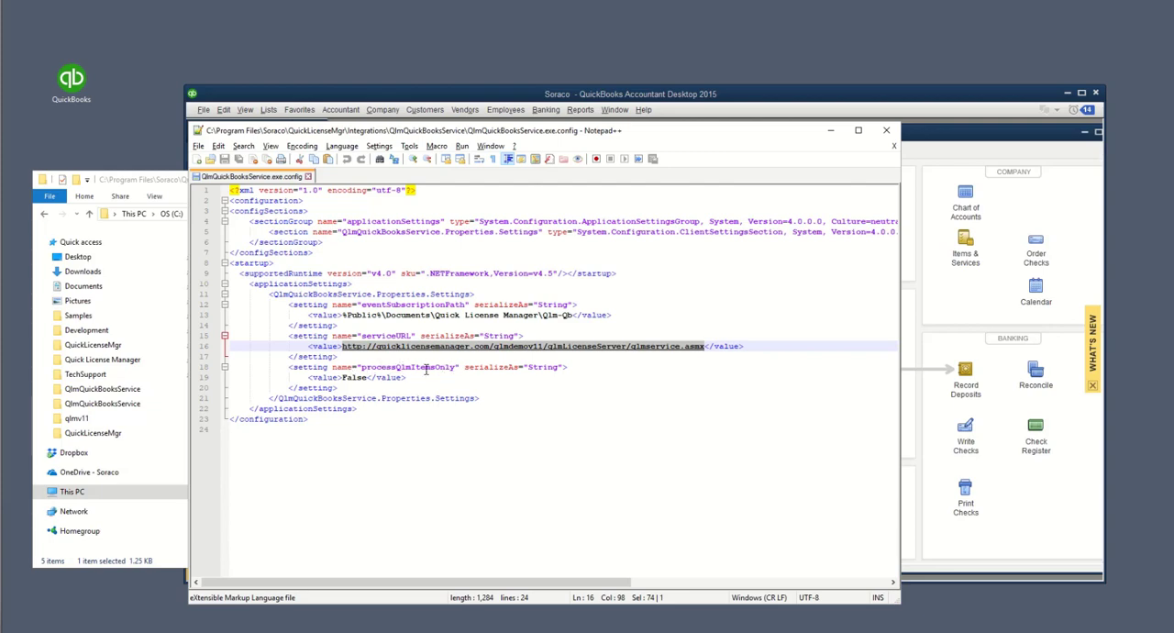
double_click(366, 376)
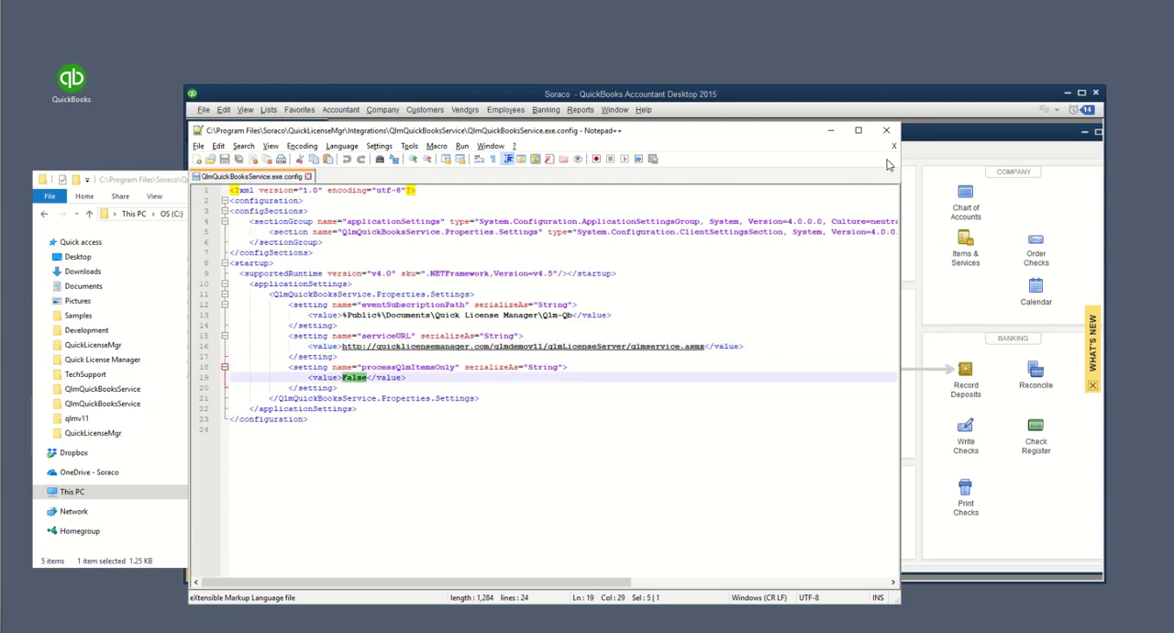
click(831, 130)
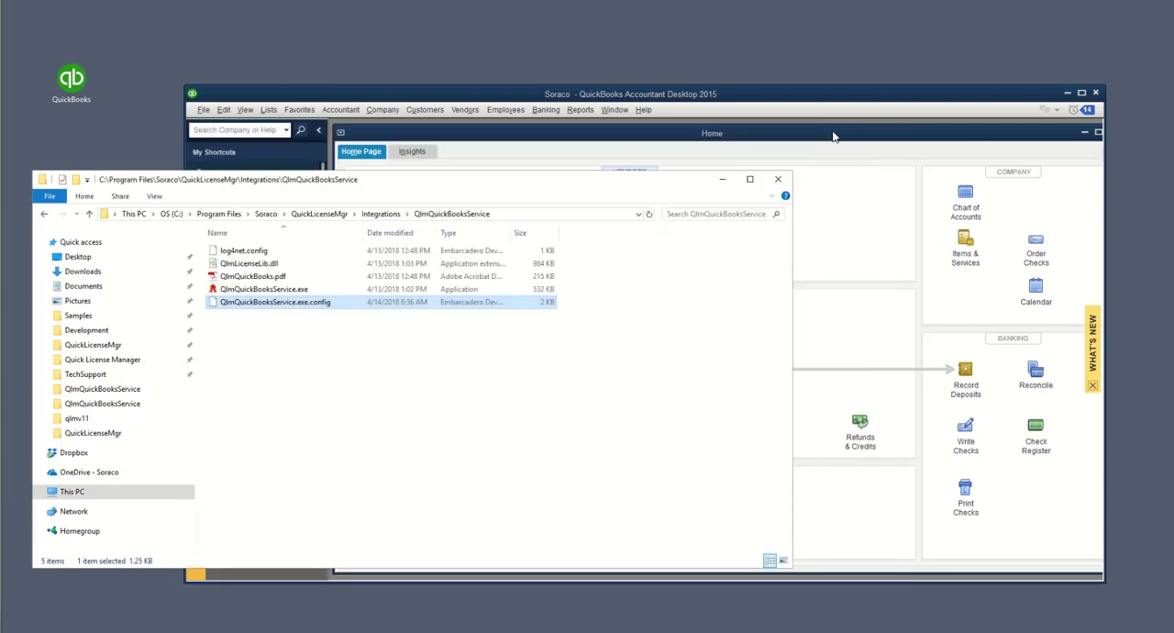
click(722, 179)
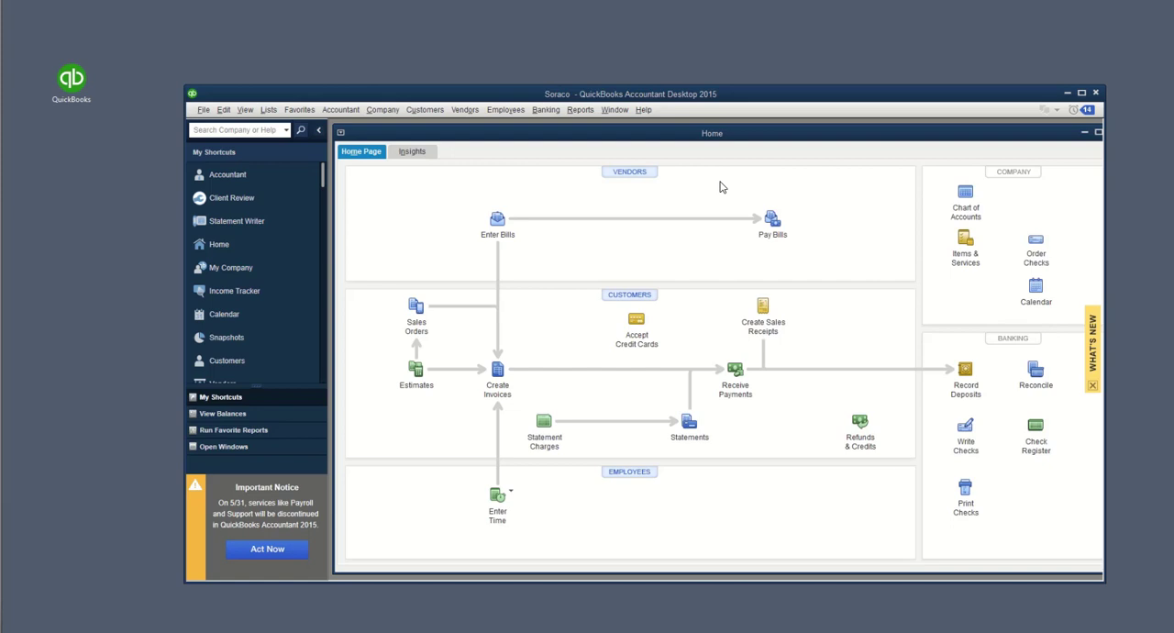
Step: Open QlmDemoProduct from the QuickBooks item list and define an item custom field labelled QLM, enabled for use
click(268, 110)
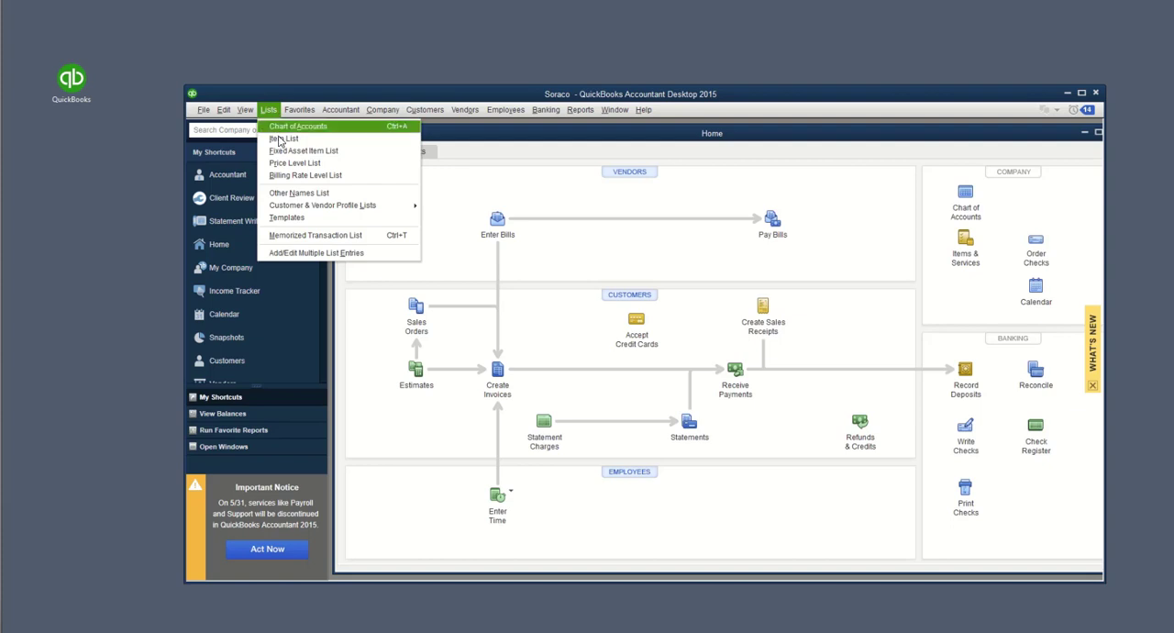
click(283, 138)
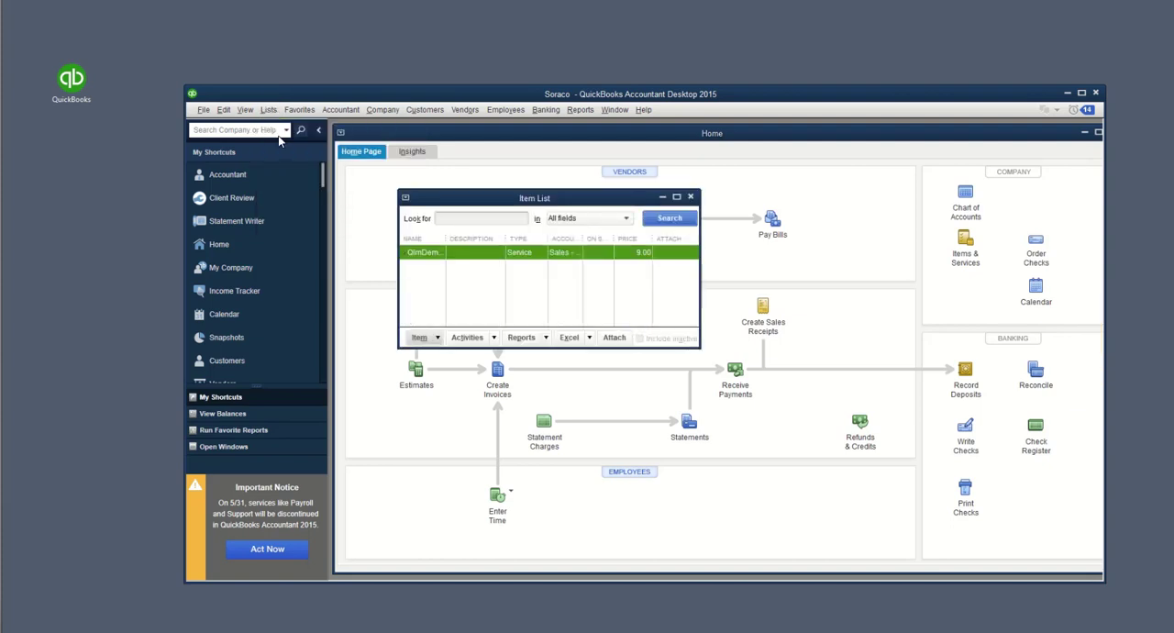
double_click(461, 255)
click(752, 294)
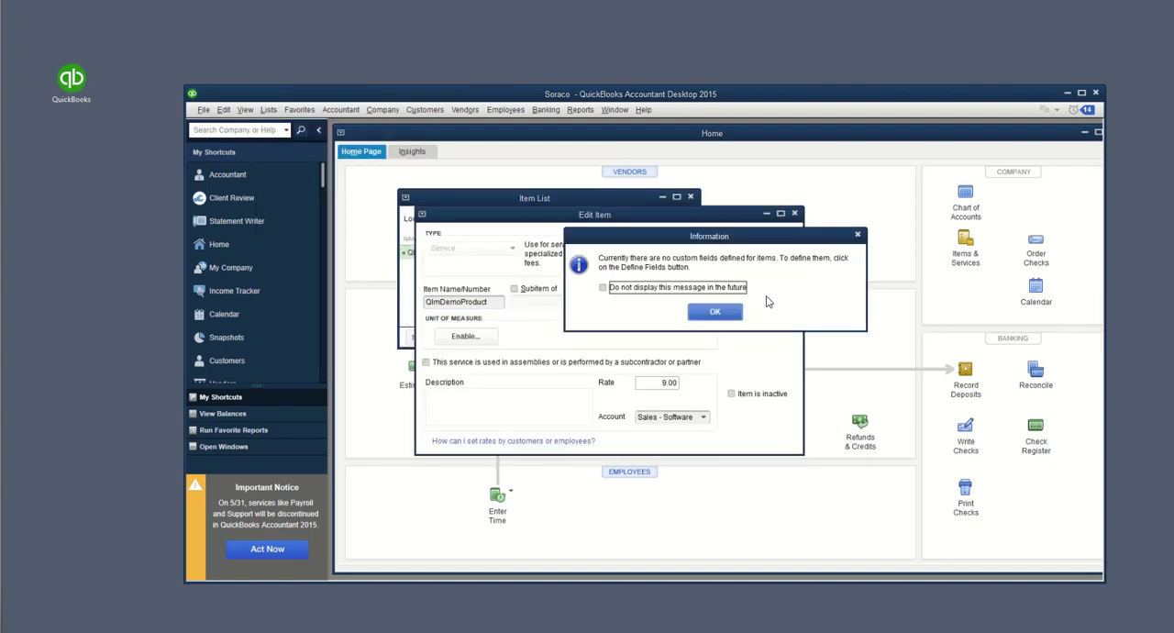
click(724, 312)
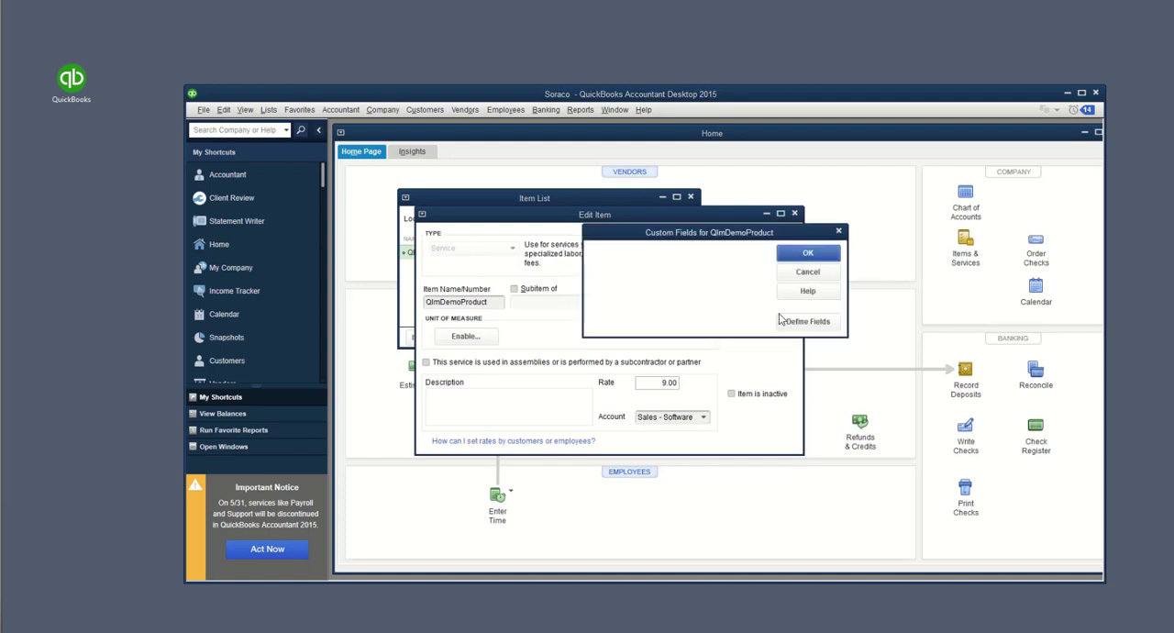
click(810, 323)
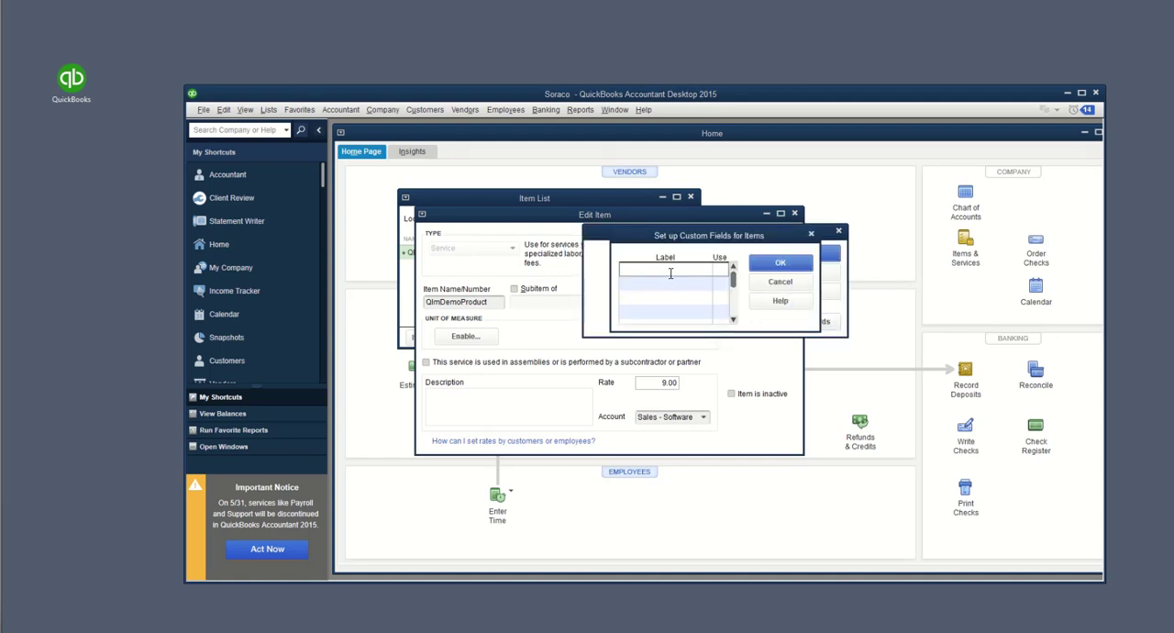
text(QLM)
click(718, 270)
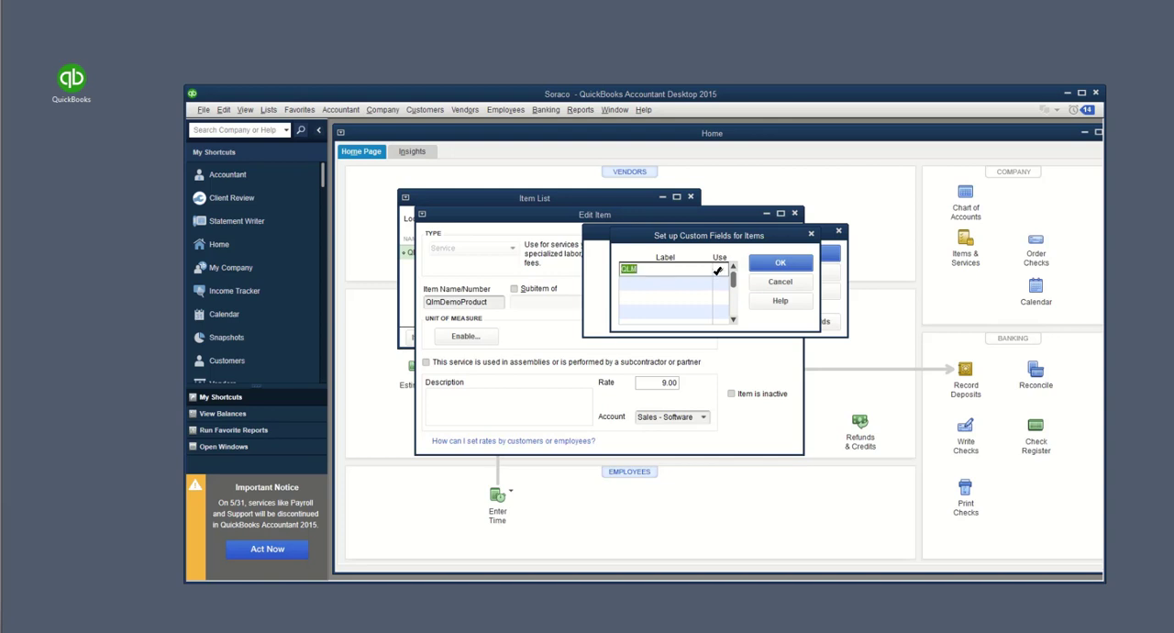
click(767, 266)
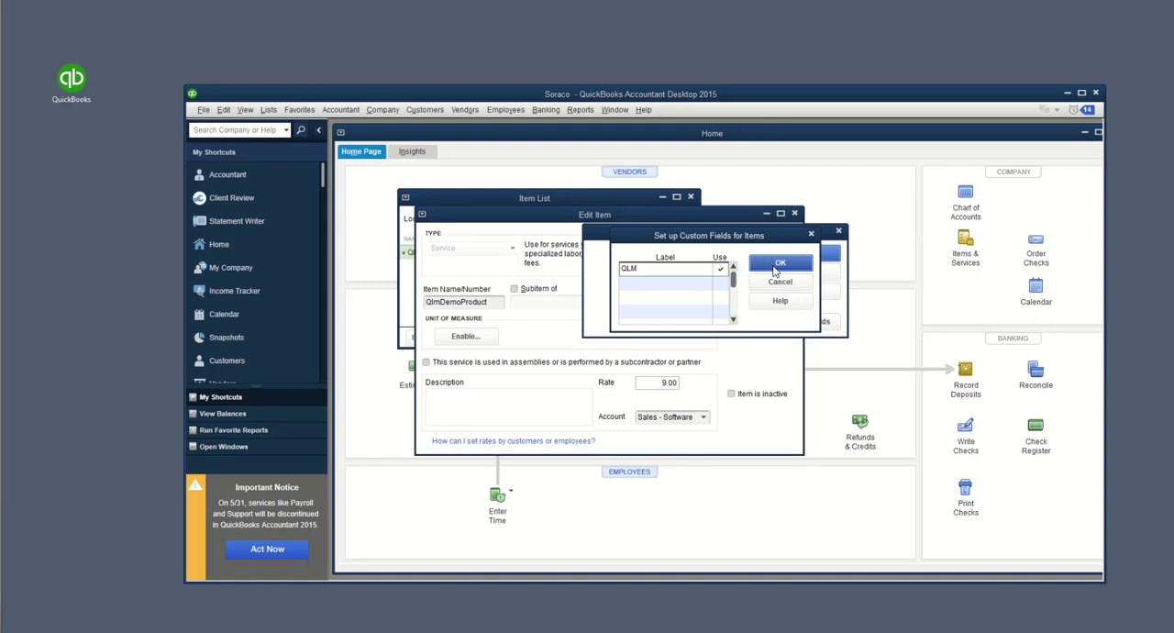
click(777, 269)
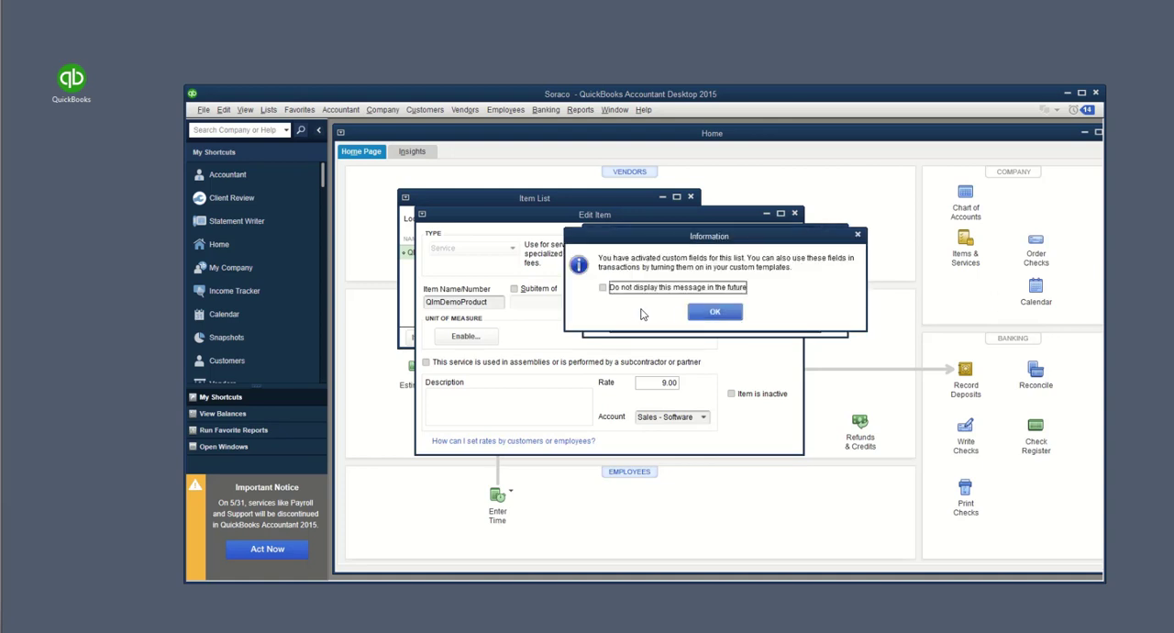
click(725, 315)
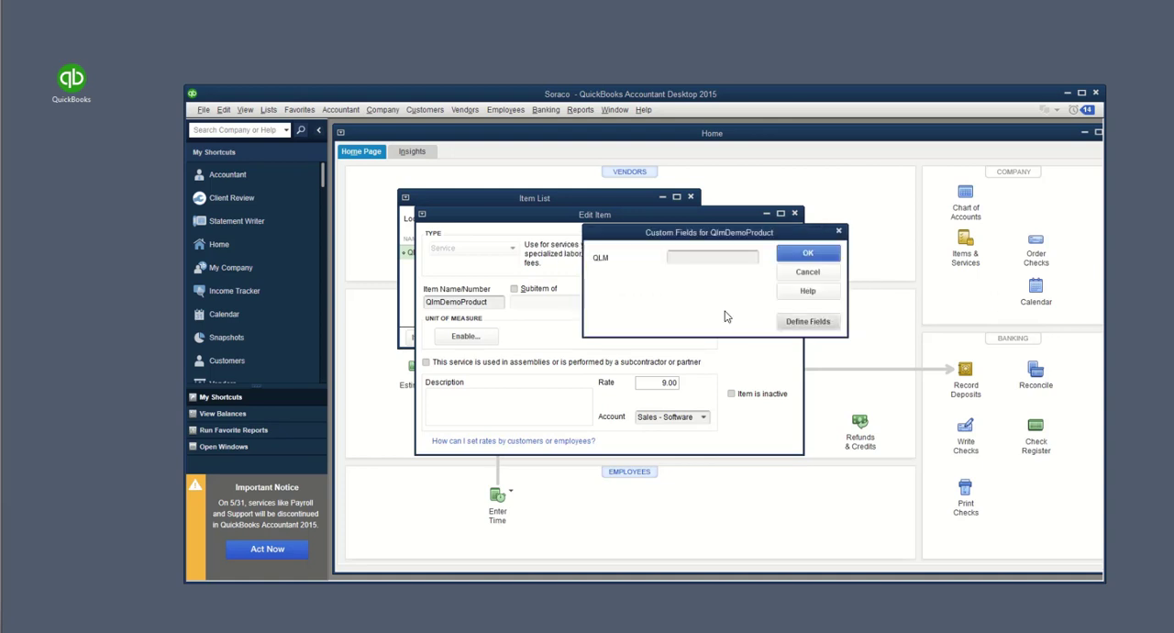
Step: Set the QLM custom field of QlmDemoProduct to 1 and save the item
click(683, 258)
text(1)
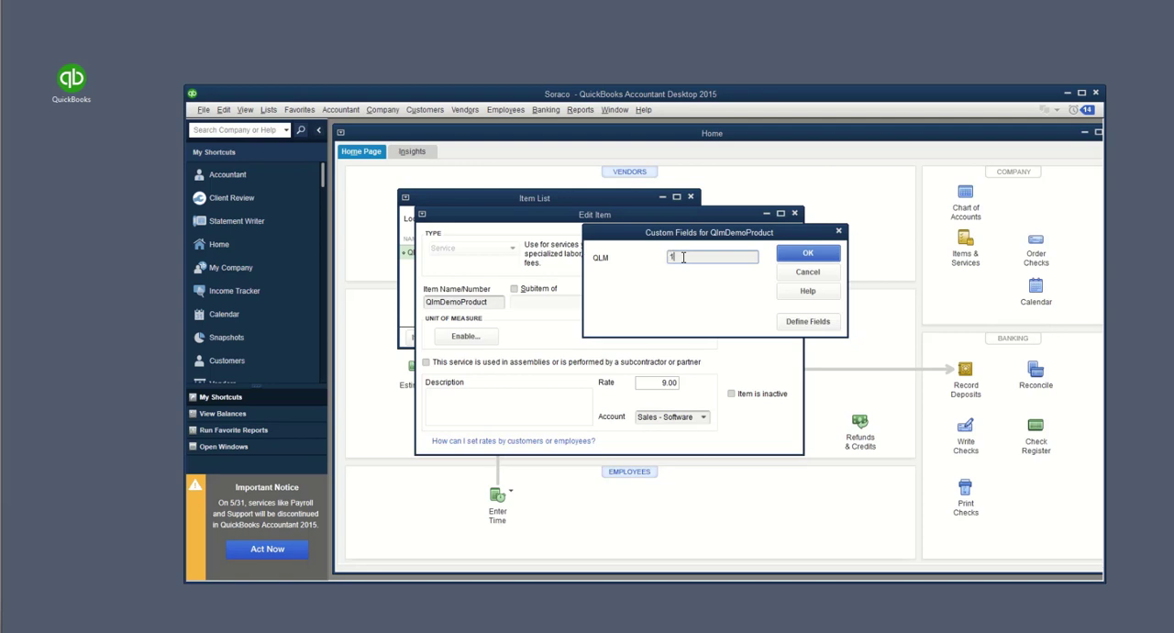
click(824, 257)
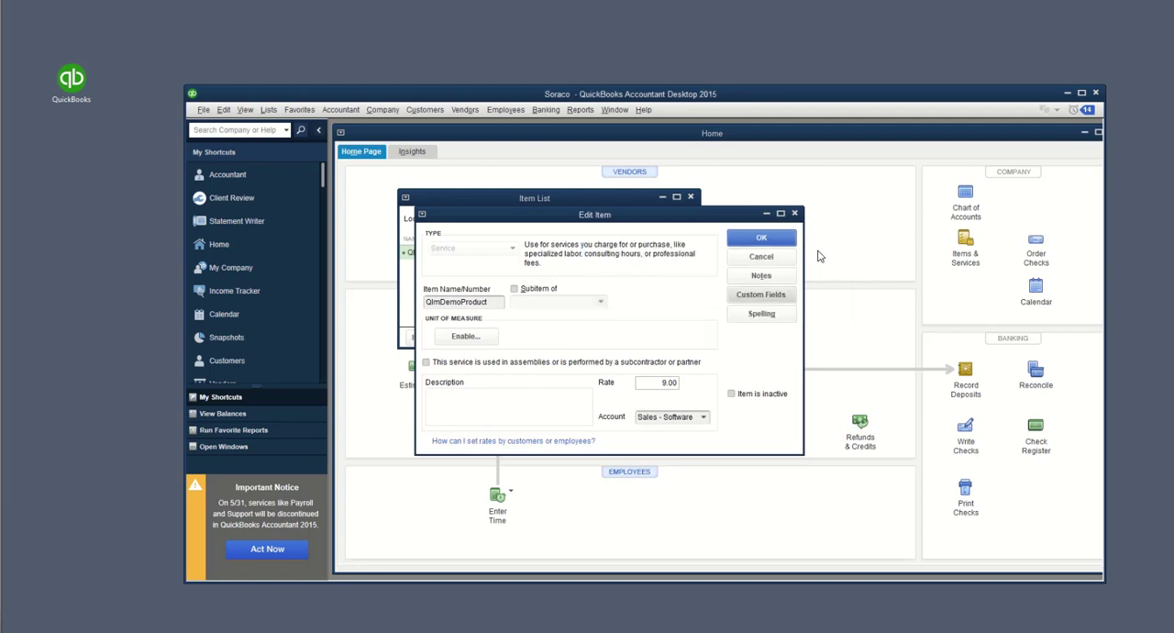
click(772, 254)
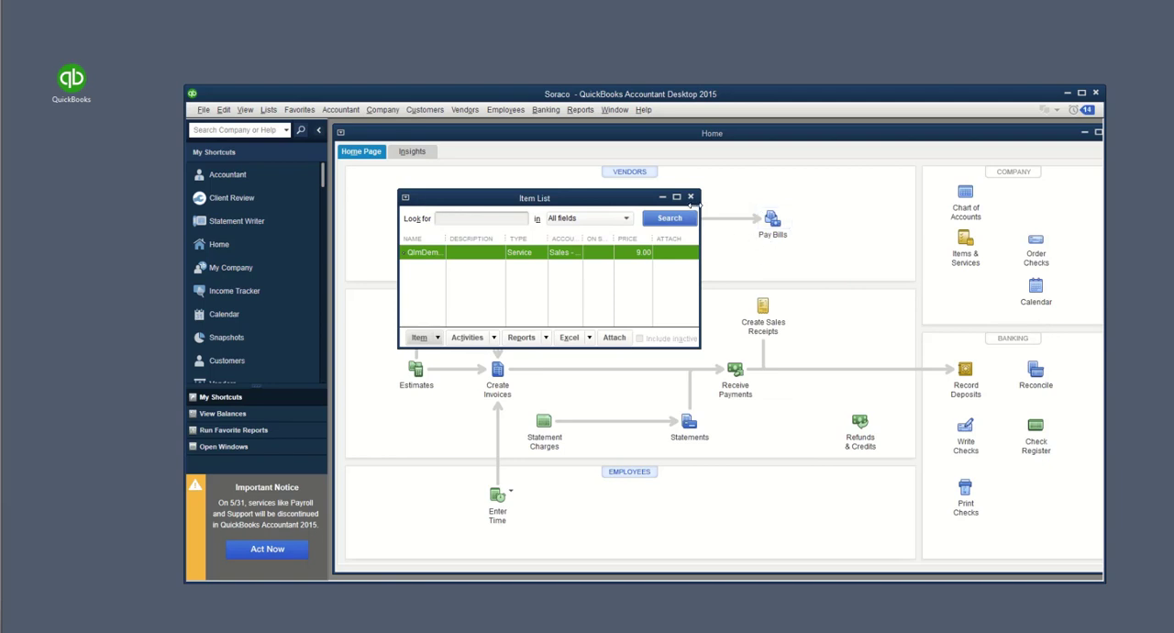